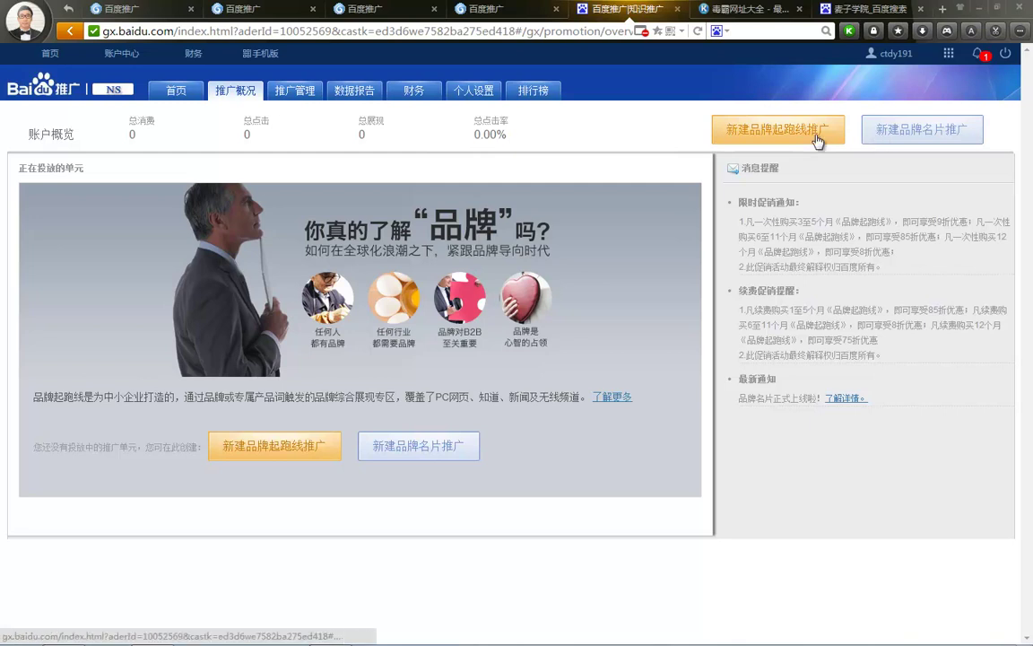
{"action": "left_click", "coordinate": [781, 133]}
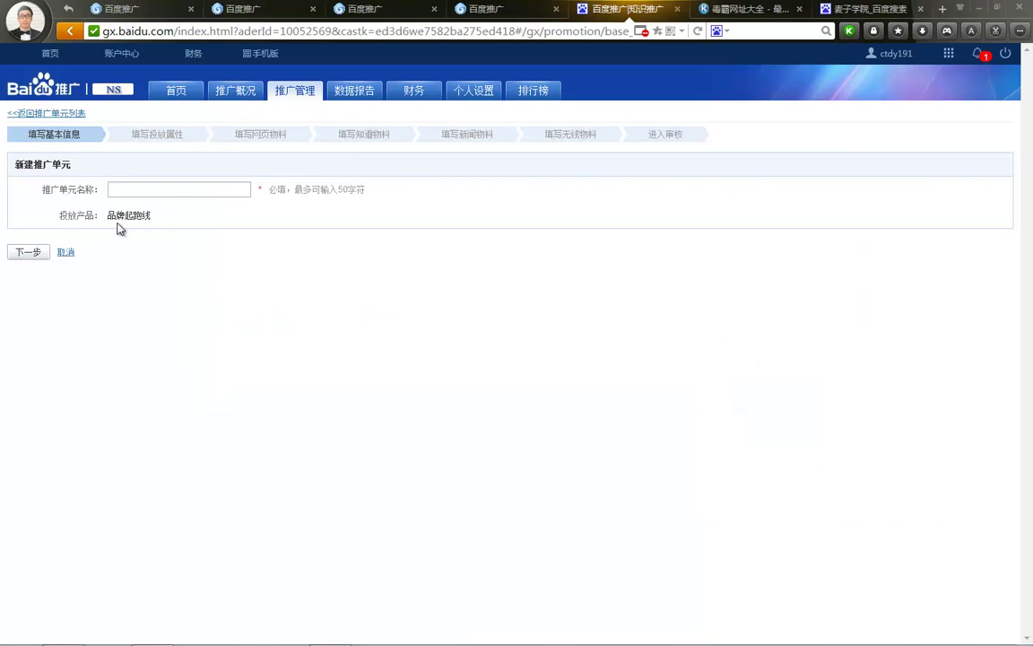
{"action": "left_click", "coordinate": [20, 253]}
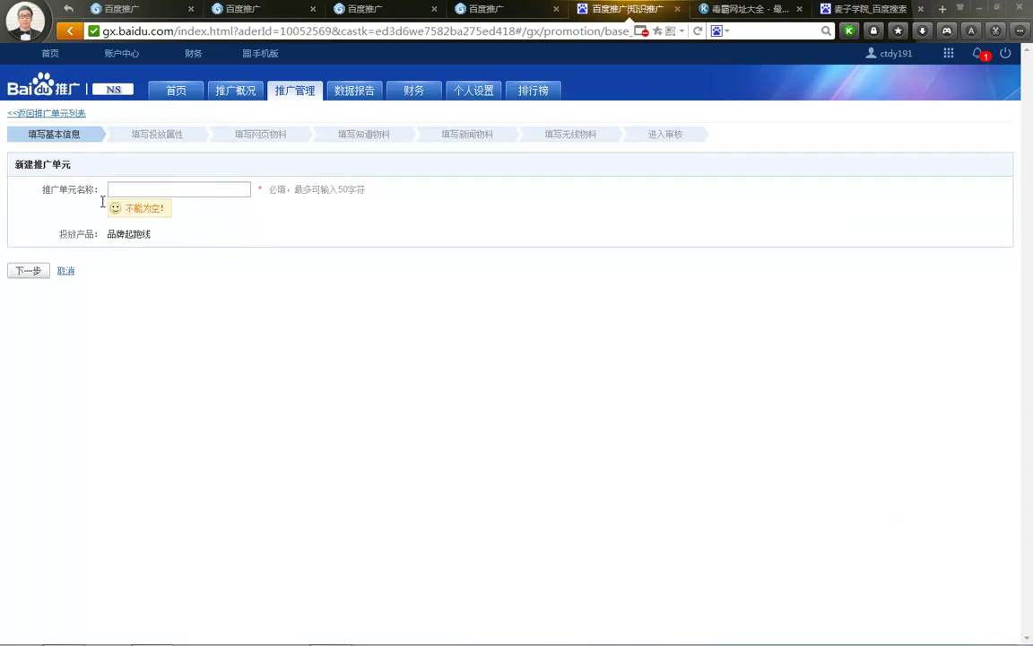
{"action": "left_click", "coordinate": [303, 93]}
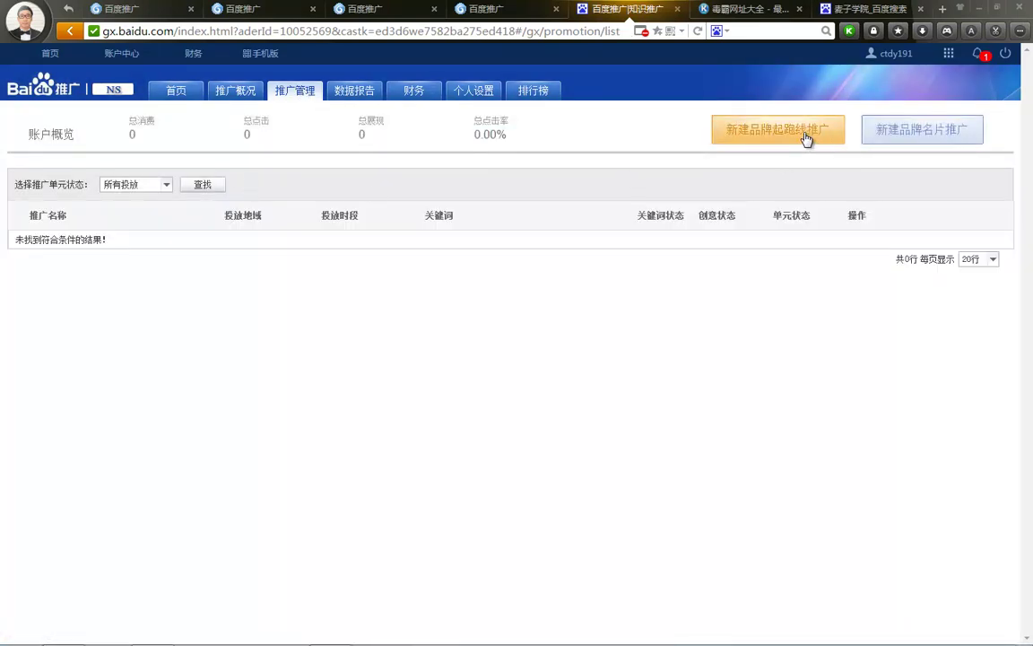
Create a new 品牌起跑线 promotion unit named 麦子学院 and continue to its delivery attributes.
{"action": "left_click", "coordinate": [806, 133]}
{"action": "left_click", "coordinate": [192, 192]}
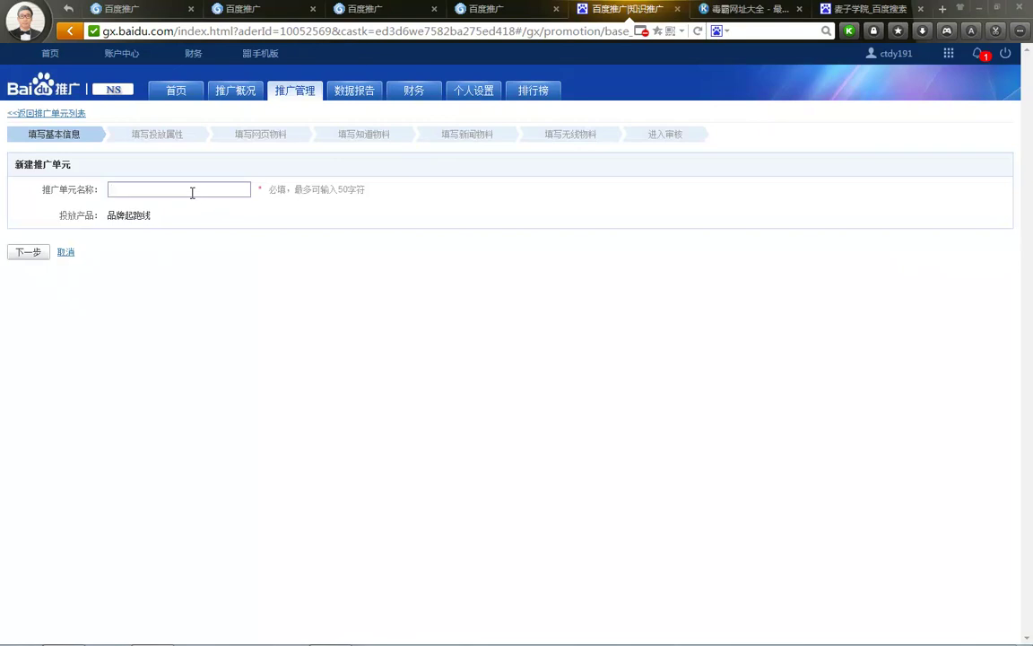
{"action": "key", "text": "a"}
{"action": "key", "text": "BackSpace"}
{"action": "key", "text": "BackSpace"}
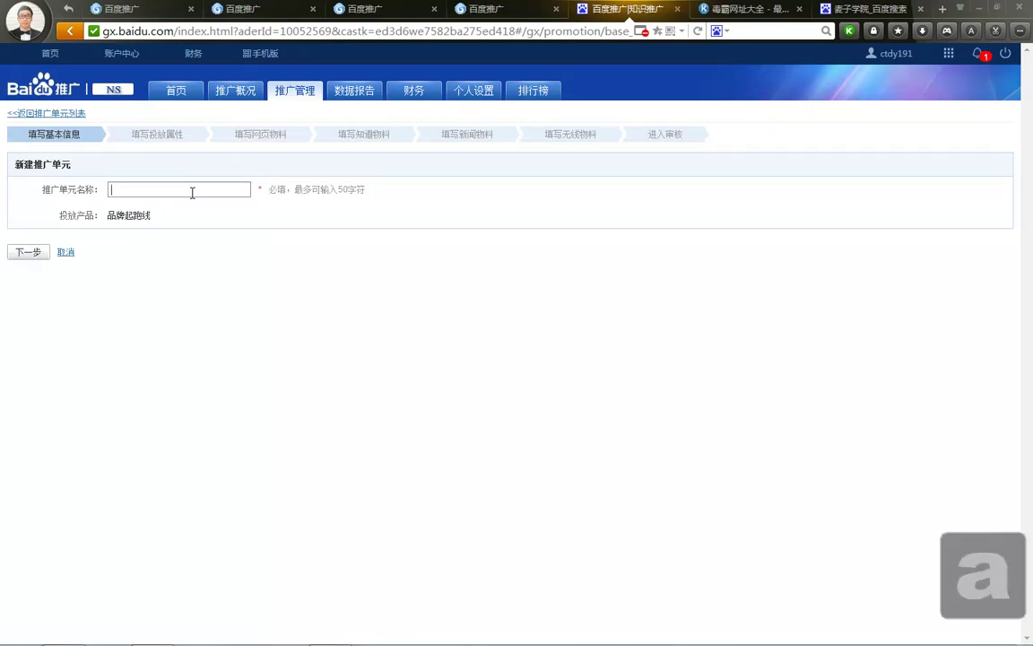
{"action": "type", "text": "mzx"}
{"action": "key", "text": "space"}
{"action": "key", "text": "BackSpace"}
{"action": "key", "text": "BackSpace"}
{"action": "key", "text": "BackSpace"}
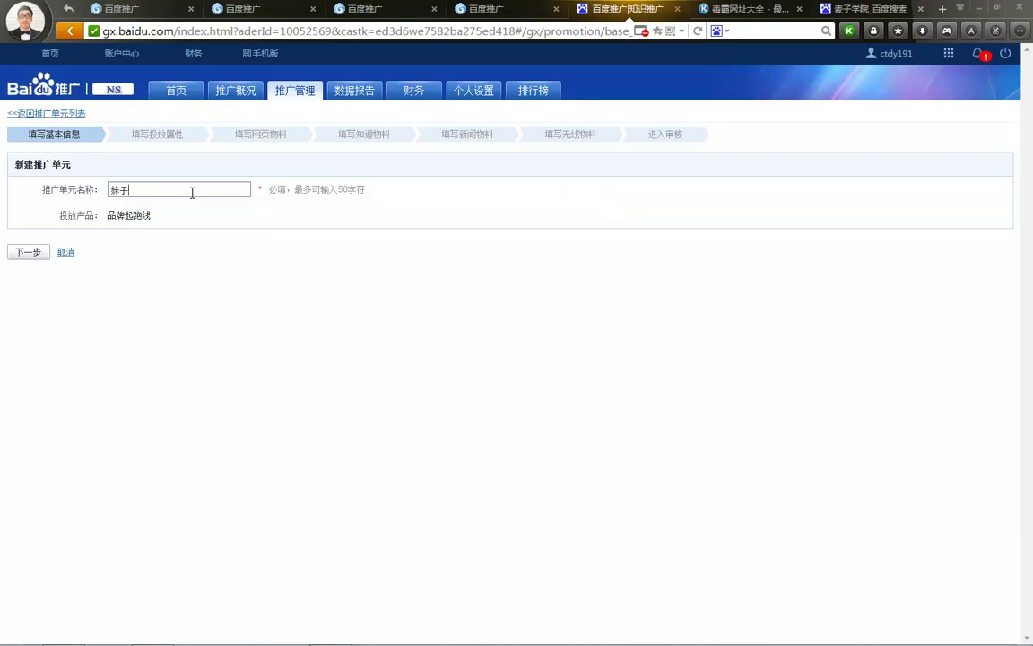
{"action": "type", "text": "maiz"}
{"action": "key", "text": "space"}
{"action": "type", "text": "xueyuan"}
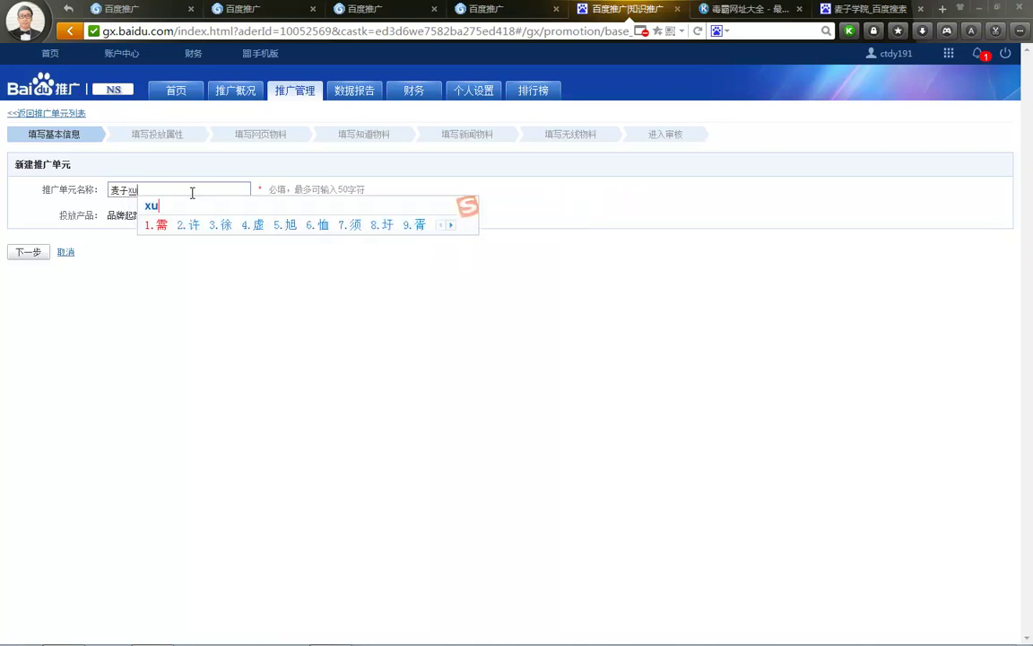
{"action": "key", "text": "space"}
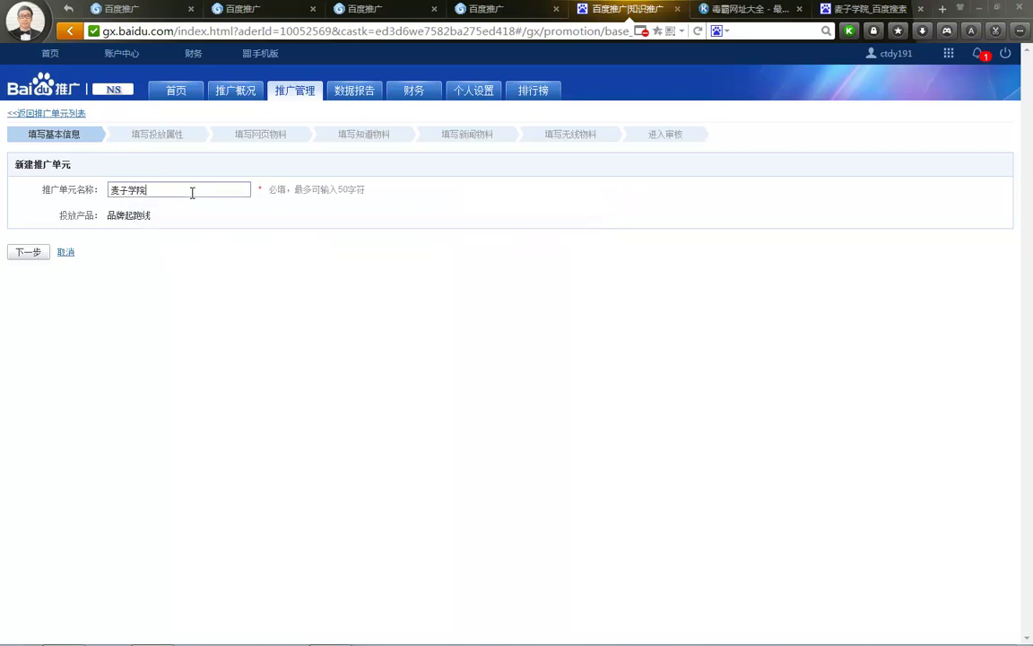
{"action": "left_click", "coordinate": [34, 254]}
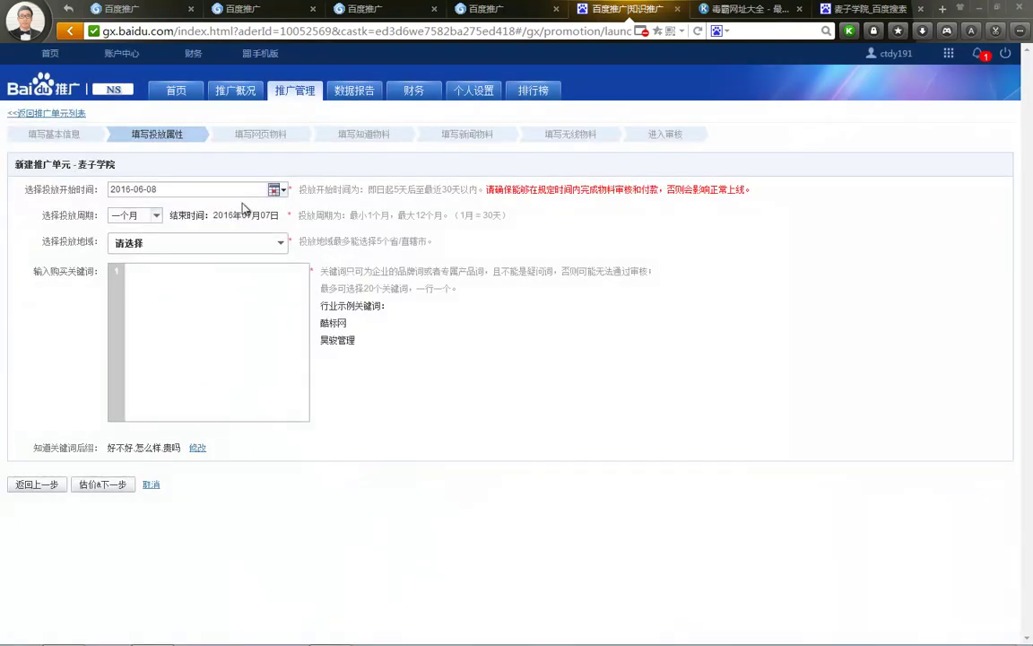
Set the unit's delivery period to 十二个月 (twelve months).
{"action": "left_click", "coordinate": [157, 220]}
{"action": "scroll", "coordinate": [159, 306], "scroll_direction": "down", "scroll_amount": 2}
{"action": "left_click", "coordinate": [130, 325]}
{"action": "mouse_move", "coordinate": [382, 245]}
{"action": "left_mouse_down"}
{"action": "mouse_move", "coordinate": [421, 200]}
{"action": "mouse_move", "coordinate": [351, 214]}
{"action": "left_mouse_up"}
Enter 麦子 and 麦子学院 as purchase keywords, one per line.
{"action": "left_click", "coordinate": [223, 283]}
{"action": "type", "text": "麦子"}
{"action": "key", "text": "Return"}
{"action": "type", "text": "麦子xue"}
{"action": "type", "text": "学院"}
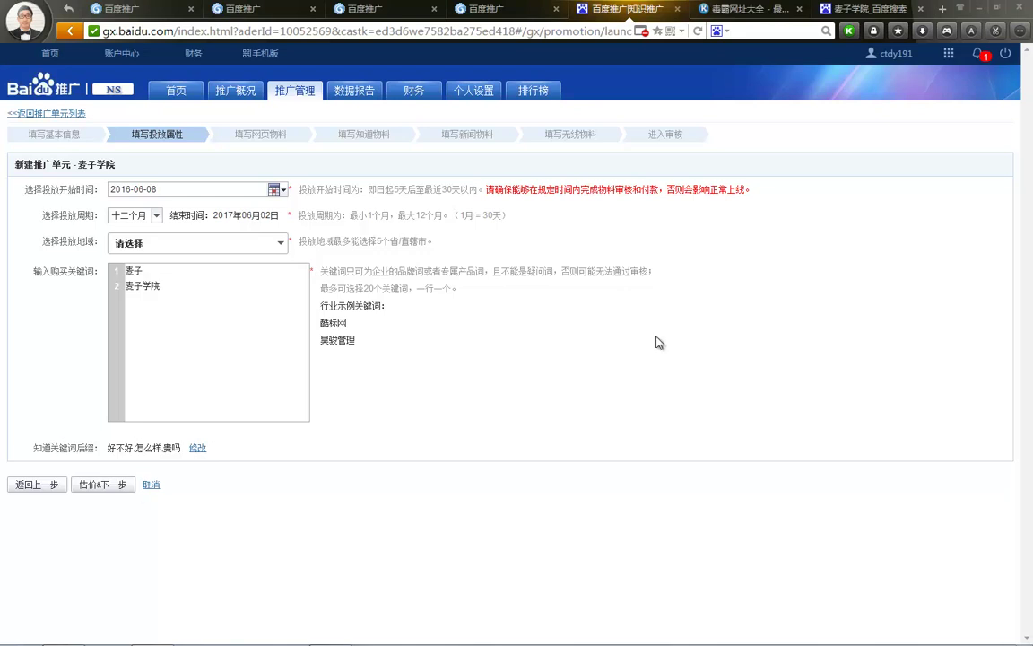
Extend the first purchase keyword to 麦子教育 and try to continue to the price estimate.
{"action": "left_click_drag", "start_coordinate": [173, 286], "coordinate": [126, 292]}
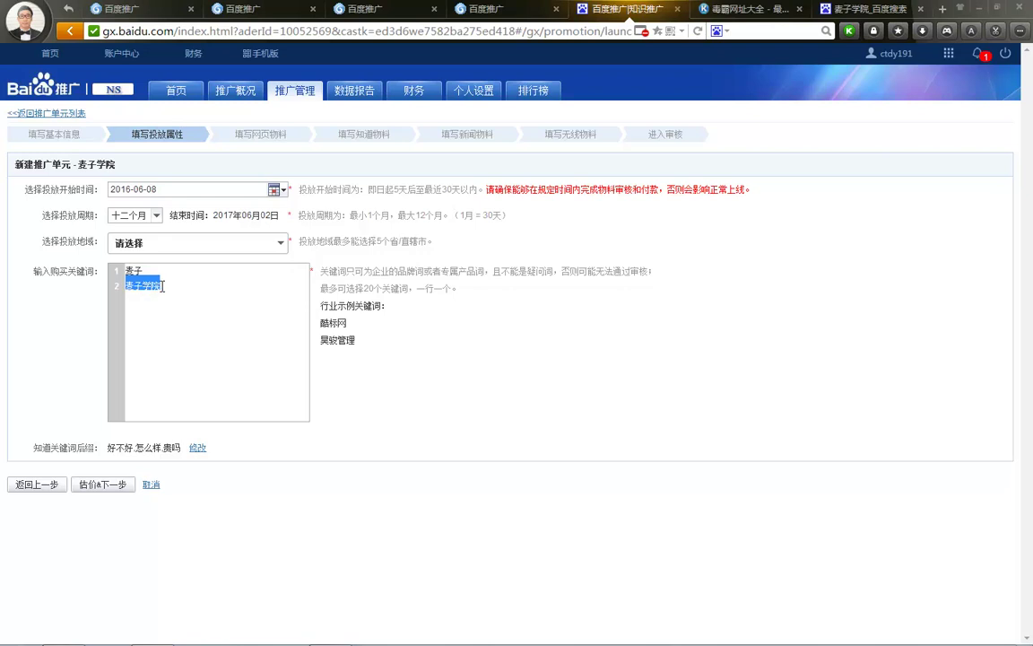
{"action": "left_click", "coordinate": [161, 271]}
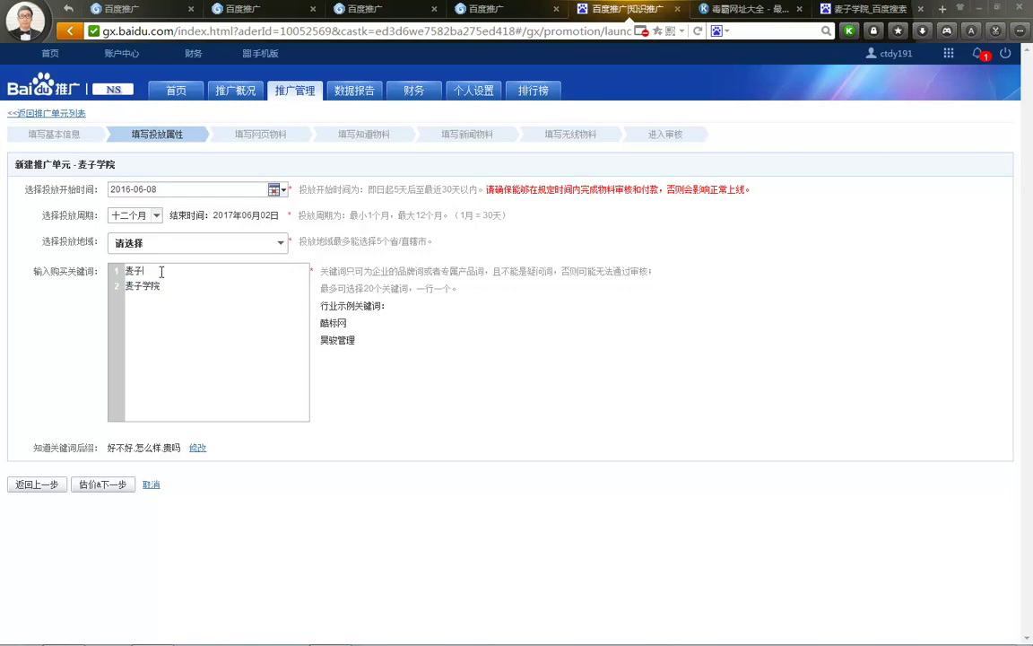
{"action": "type", "text": "教育"}
{"action": "left_click", "coordinate": [90, 486]}
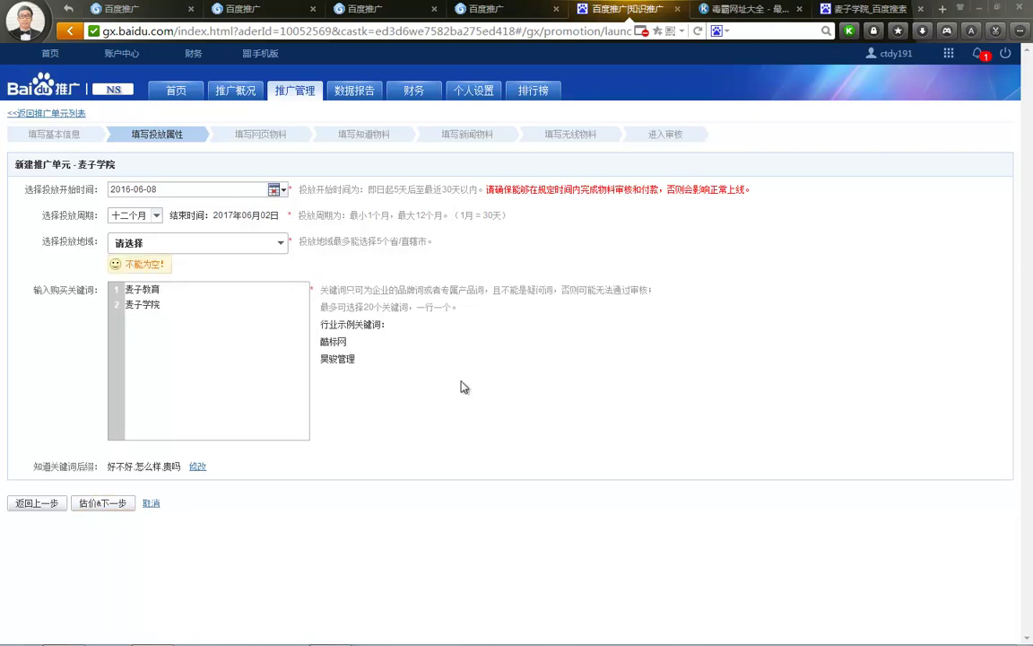
Choose 四川 as a delivery region for the unit and close the region list.
{"action": "left_click", "coordinate": [280, 244]}
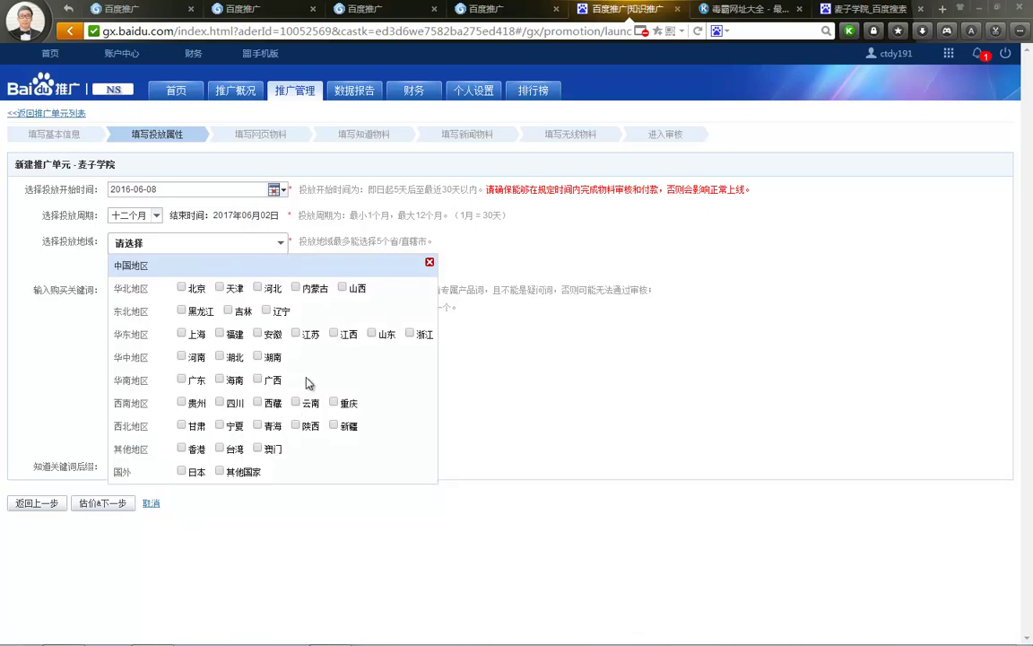
{"action": "left_click", "coordinate": [219, 403]}
{"action": "left_click_drag", "start_coordinate": [380, 266], "coordinate": [592, 257]}
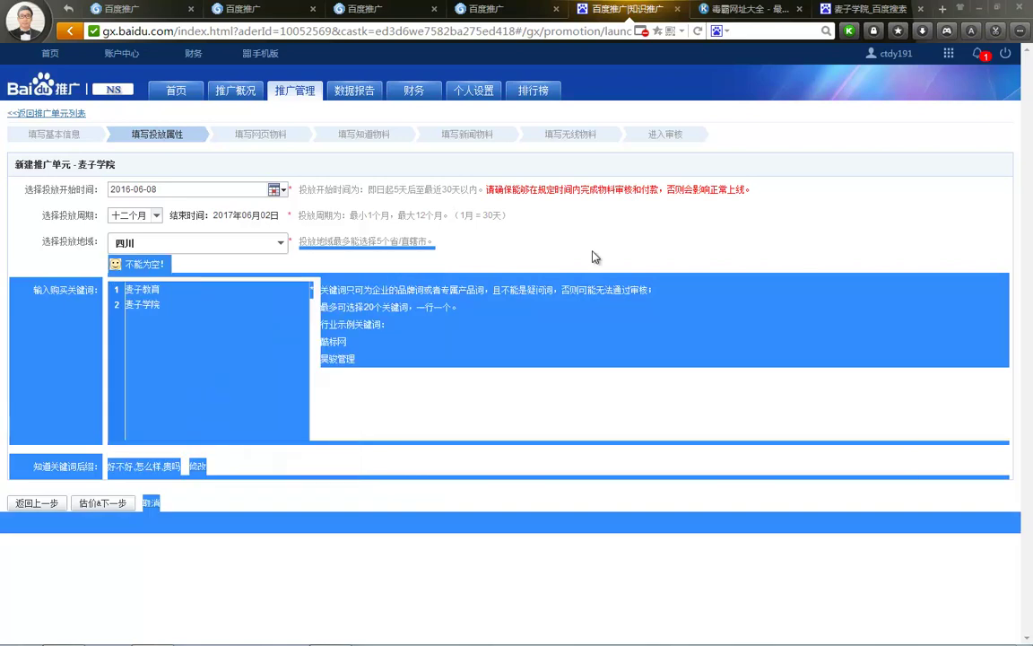
{"action": "left_click", "coordinate": [541, 269]}
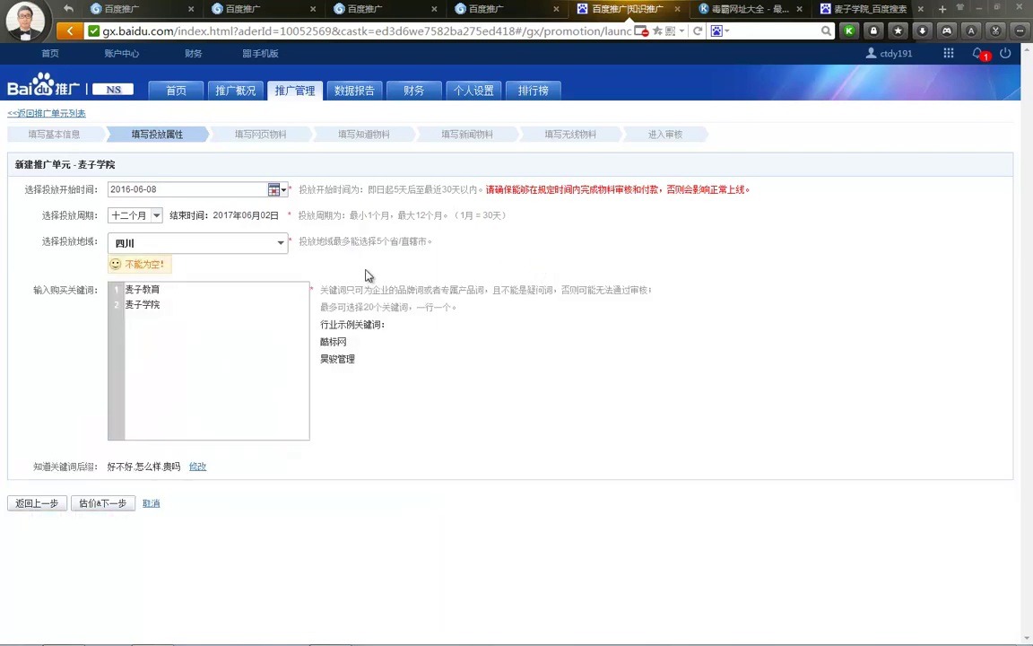
Add 北京, 天津, 河北 and 内蒙古 to the delivery regions and request the price estimate.
{"action": "left_click", "coordinate": [282, 246]}
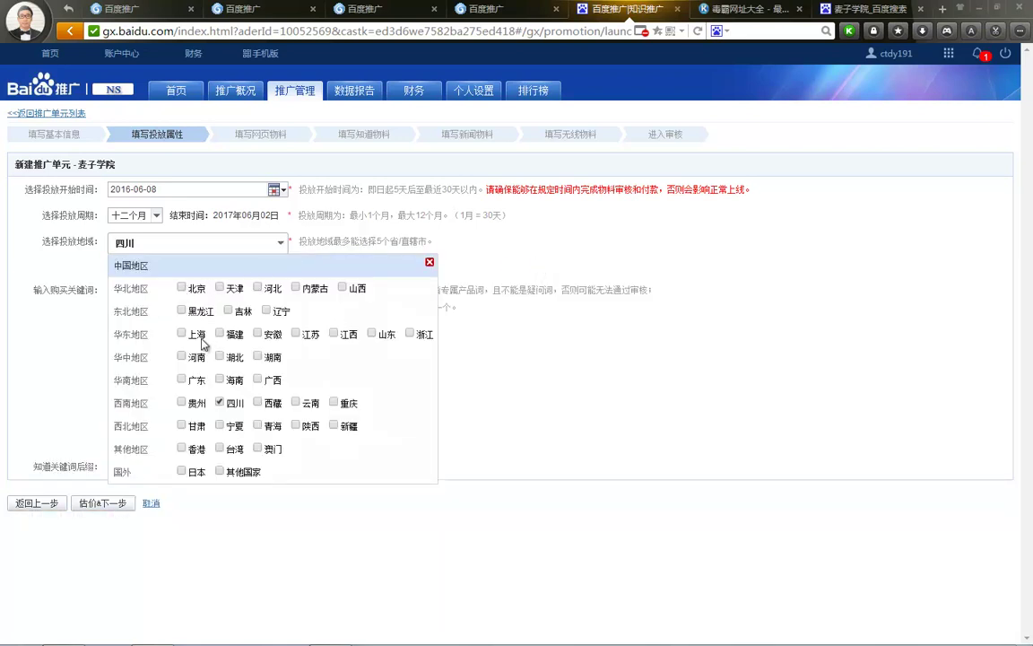
{"action": "left_click", "coordinate": [190, 290]}
{"action": "left_click", "coordinate": [220, 288]}
{"action": "left_click", "coordinate": [258, 288]}
{"action": "left_click", "coordinate": [296, 287]}
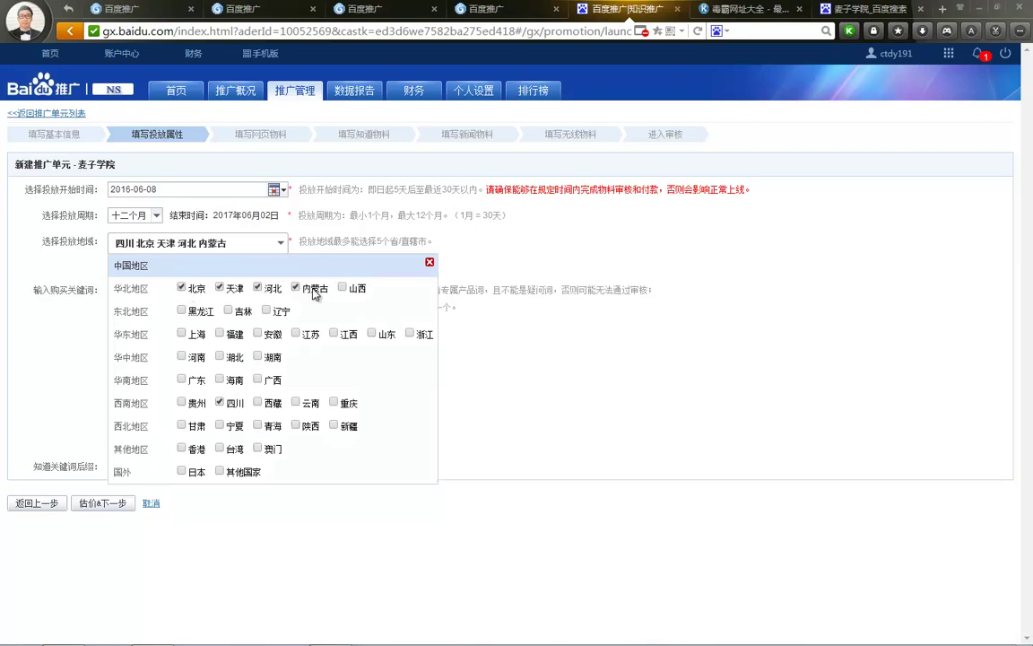
{"action": "left_click", "coordinate": [341, 288]}
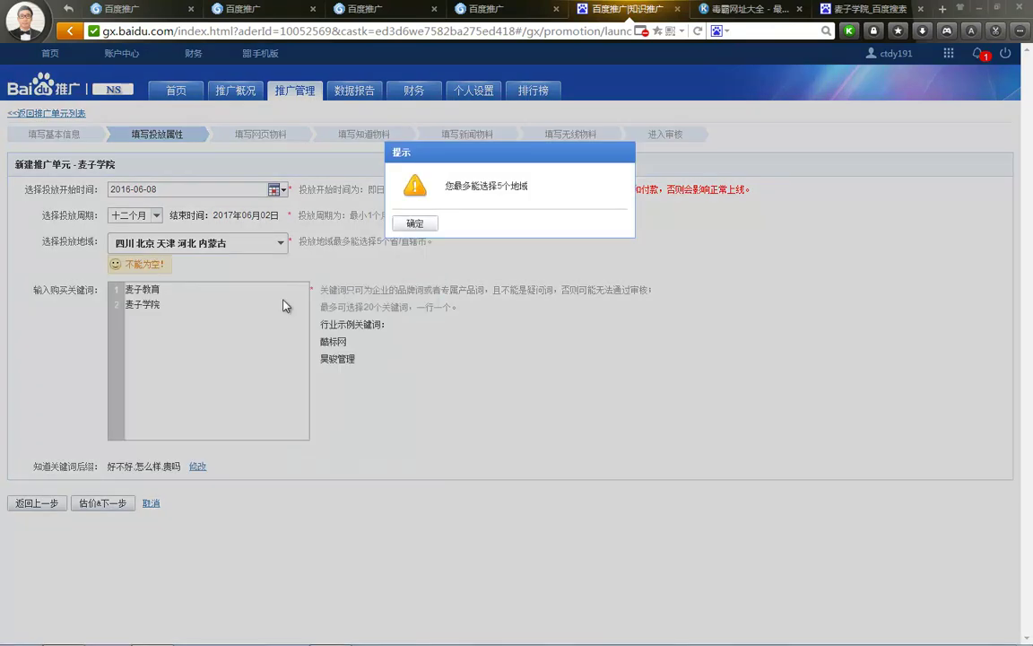
{"action": "left_click", "coordinate": [415, 223]}
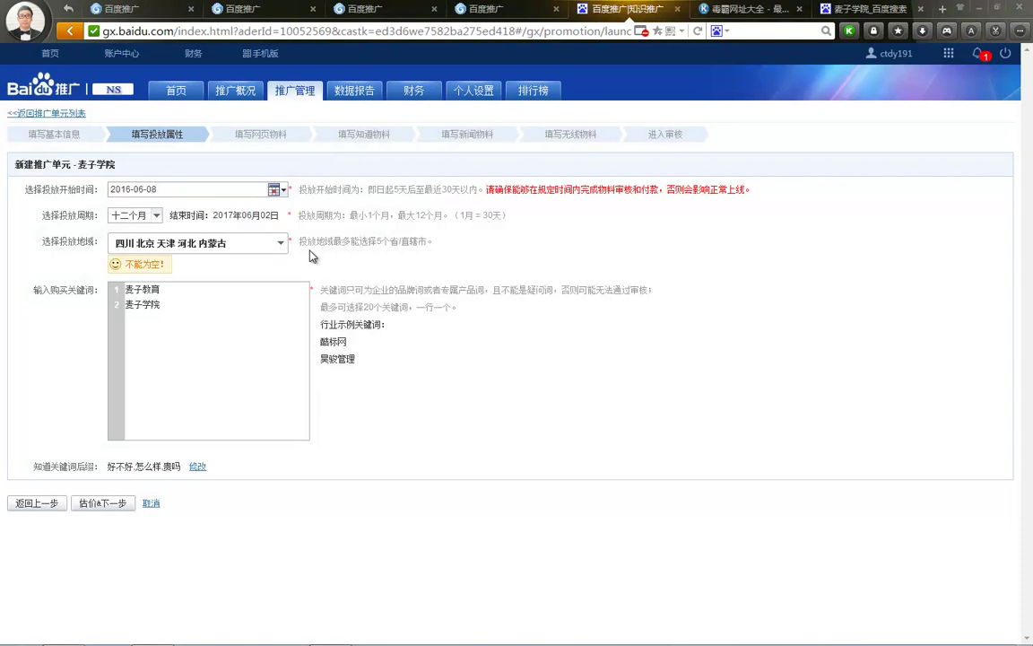
{"action": "left_click", "coordinate": [280, 242]}
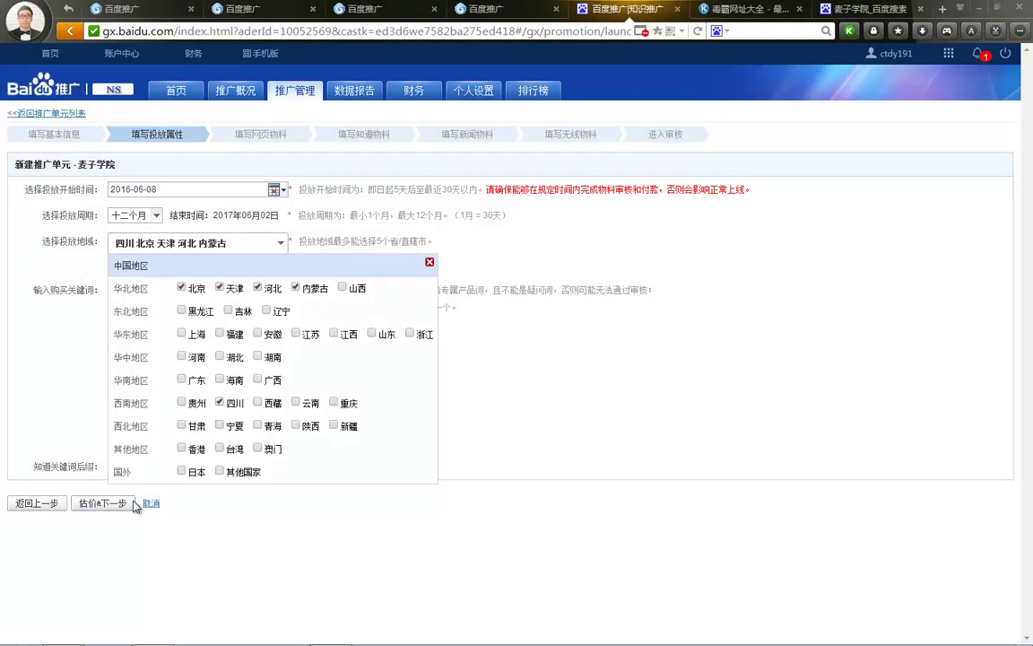
{"action": "left_click", "coordinate": [95, 503]}
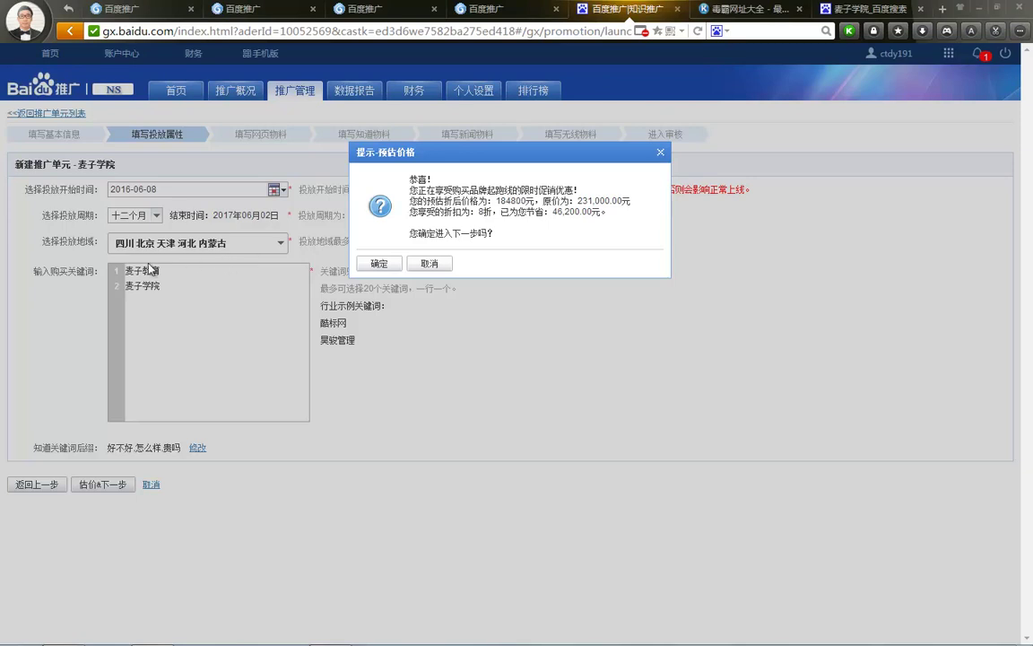
{"action": "left_click_drag", "start_coordinate": [132, 316], "coordinate": [141, 313]}
{"action": "mouse_move", "coordinate": [134, 259]}
{"action": "left_mouse_down"}
{"action": "mouse_move", "coordinate": [119, 287]}
{"action": "mouse_move", "coordinate": [162, 304]}
{"action": "mouse_move", "coordinate": [135, 257]}
{"action": "left_mouse_up"}
{"action": "left_click_drag", "start_coordinate": [108, 214], "coordinate": [146, 218]}
{"action": "left_click_drag", "start_coordinate": [503, 225], "coordinate": [518, 225]}
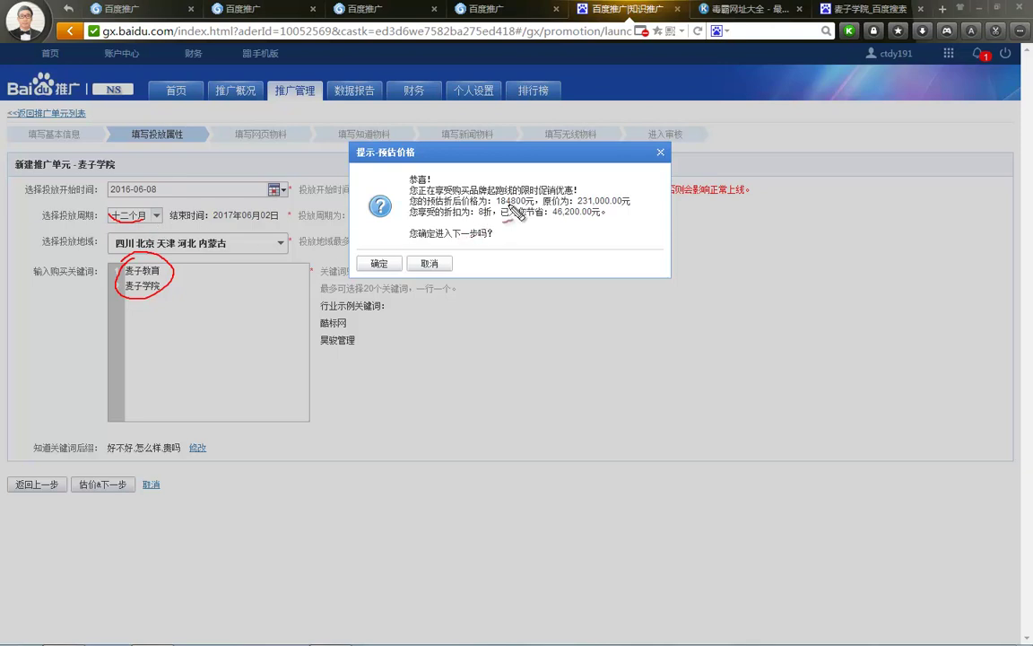
{"action": "left_click_drag", "start_coordinate": [505, 203], "coordinate": [513, 190]}
{"action": "left_click_drag", "start_coordinate": [488, 238], "coordinate": [495, 235]}
{"action": "left_click_drag", "start_coordinate": [575, 241], "coordinate": [584, 238]}
{"action": "left_click_drag", "start_coordinate": [459, 261], "coordinate": [473, 258]}
Accept the price estimate to continue to the web page materials, and look at the qualification file upload without choosing a file.
{"action": "left_click", "coordinate": [380, 263]}
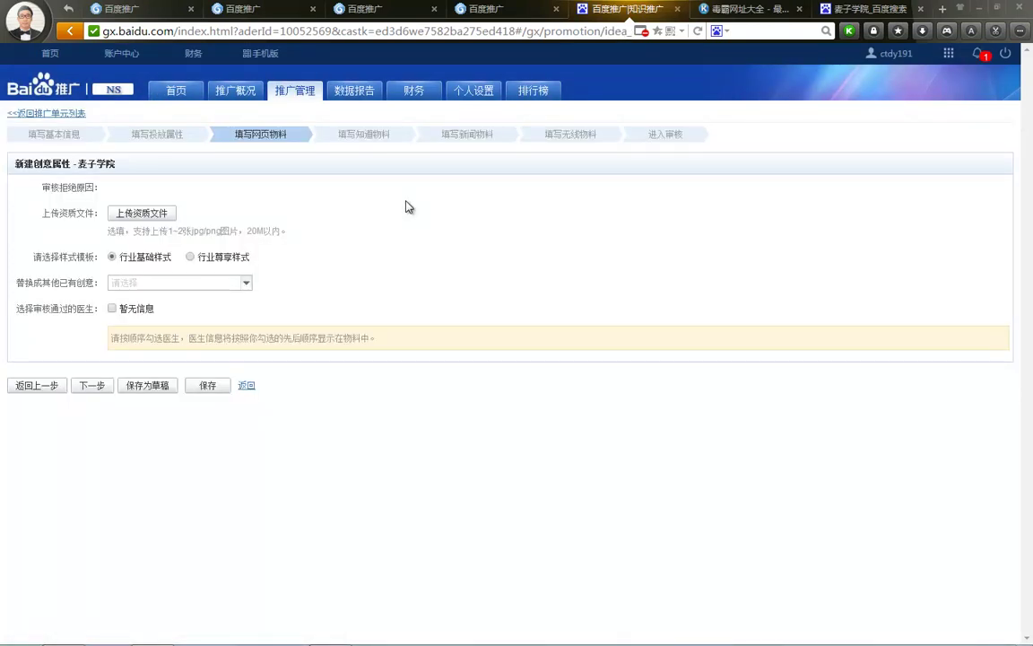
{"action": "left_click", "coordinate": [144, 215]}
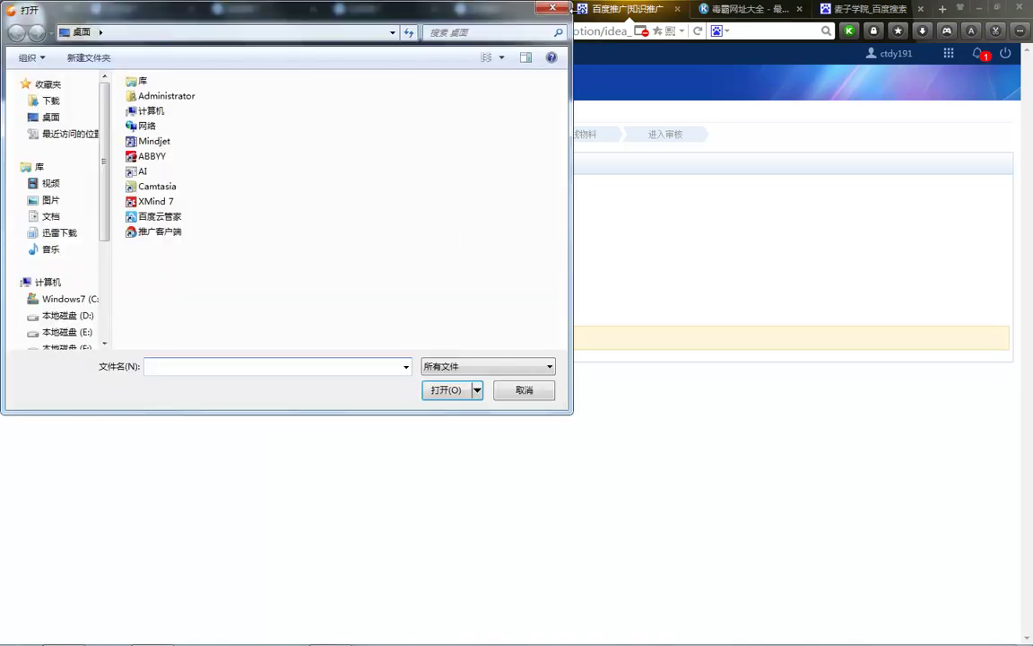
{"action": "key", "text": "Escape"}
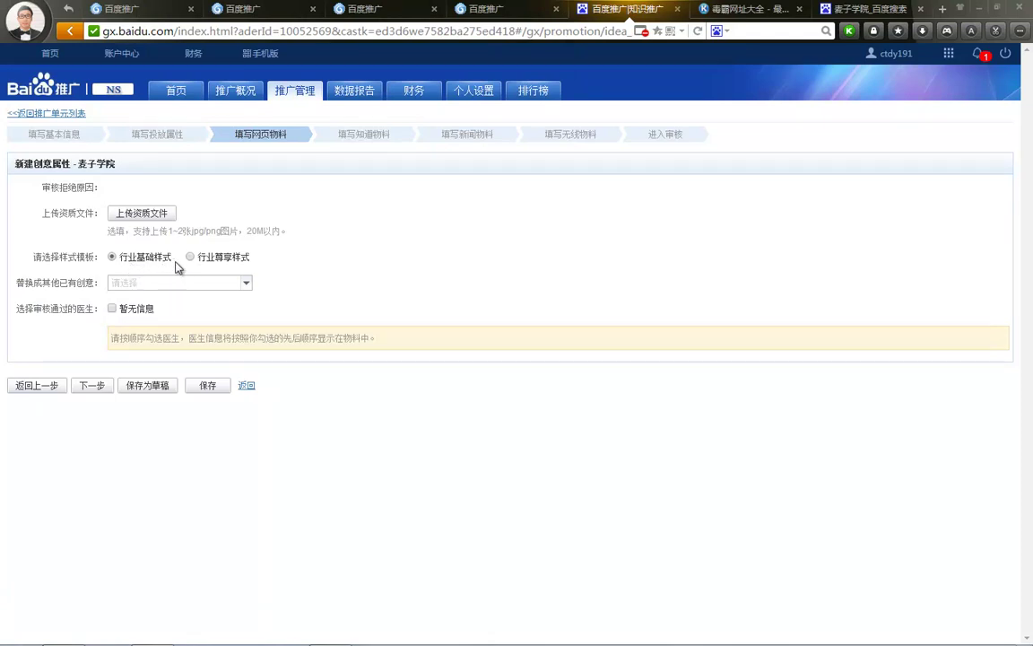
Keep the 行业基础样式 style template and tick 暂无信息 for the approved doctors.
{"action": "left_click", "coordinate": [190, 257]}
{"action": "left_click", "coordinate": [144, 266]}
{"action": "left_click", "coordinate": [137, 306]}
{"action": "mouse_move", "coordinate": [653, 128]}
{"action": "left_mouse_down"}
{"action": "mouse_move", "coordinate": [650, 144]}
{"action": "mouse_move", "coordinate": [719, 116]}
{"action": "mouse_move", "coordinate": [654, 134]}
{"action": "left_mouse_up"}
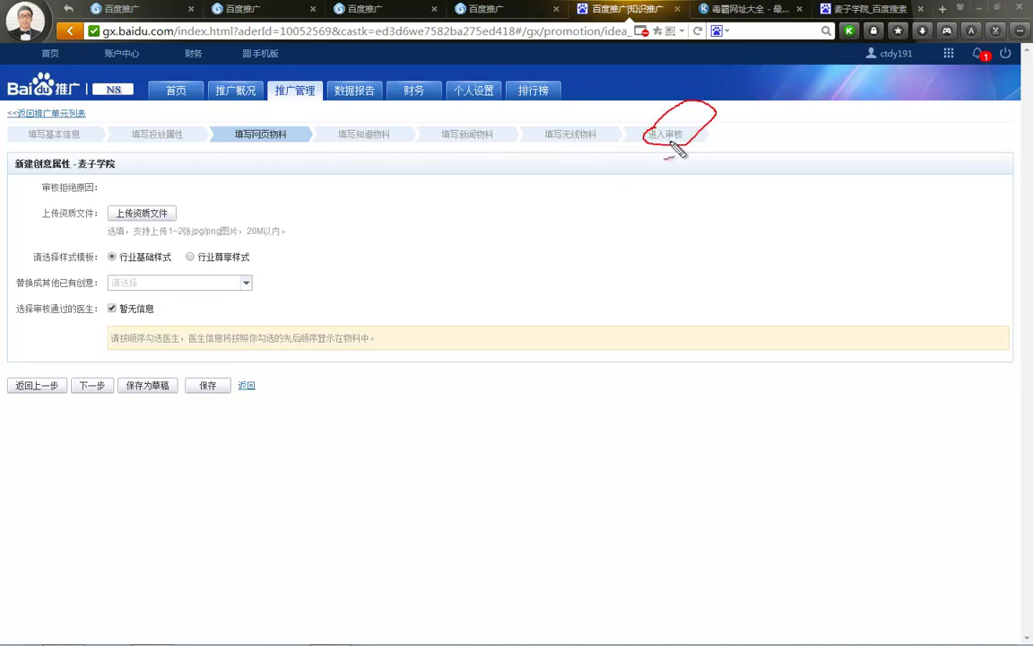
{"action": "key", "text": "Escape"}
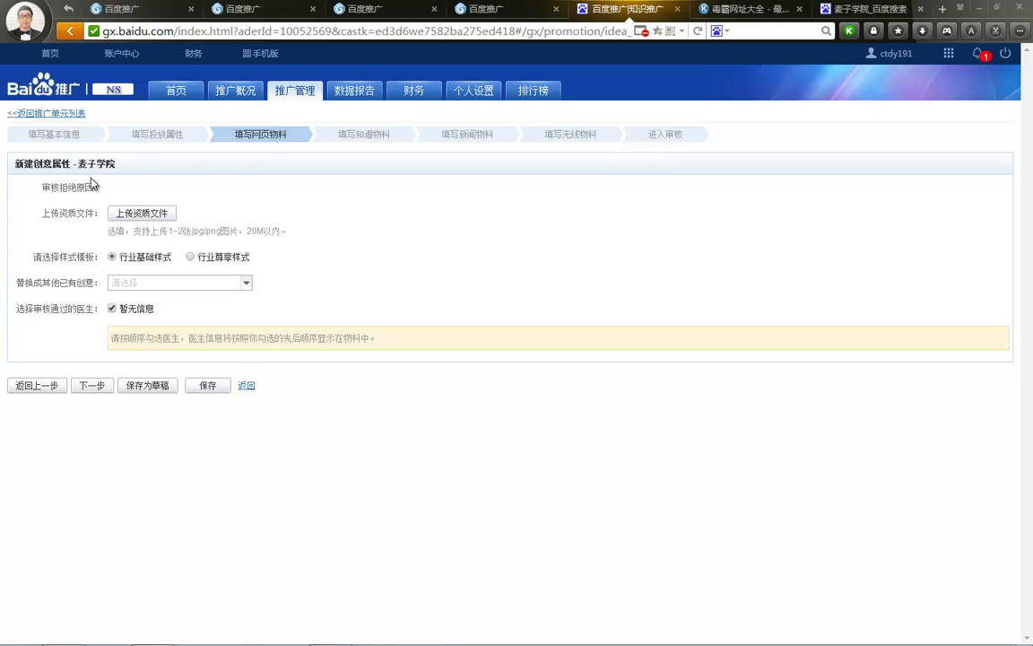
Open the data reports and set the report channel to 百度搜索.
{"action": "left_click", "coordinate": [353, 93]}
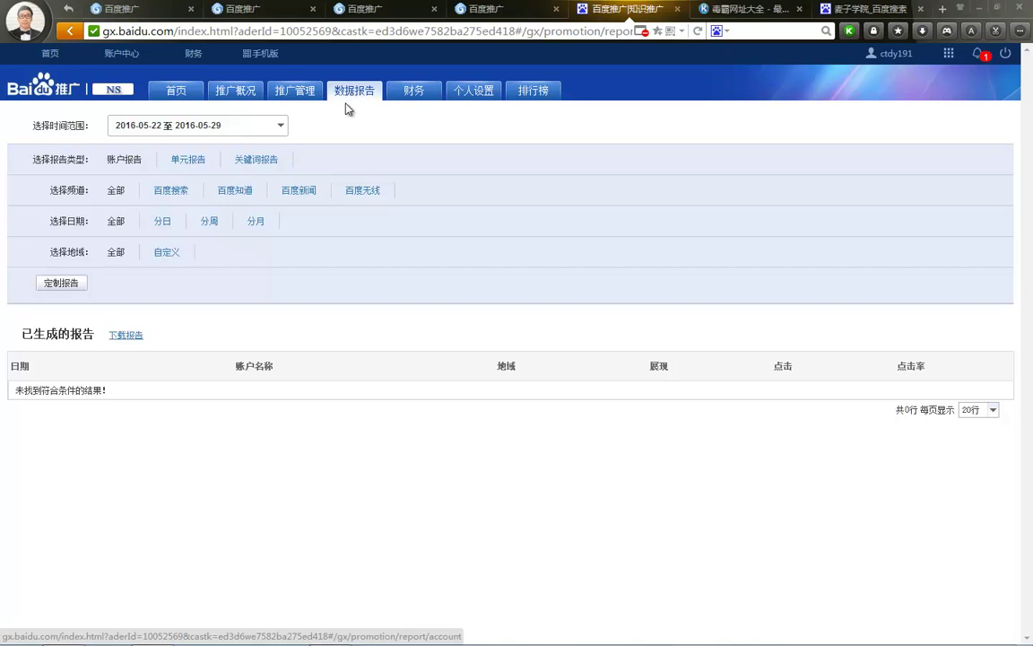
{"action": "left_click", "coordinate": [168, 193]}
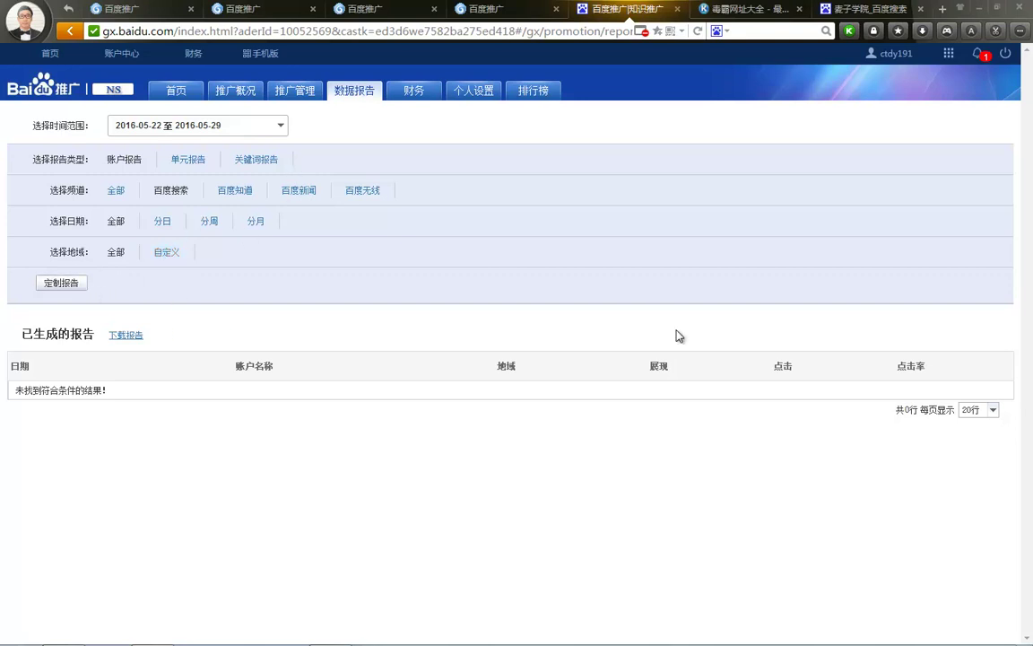
Submit the account's first contact e-mail in the personal settings.
{"action": "left_click", "coordinate": [467, 93]}
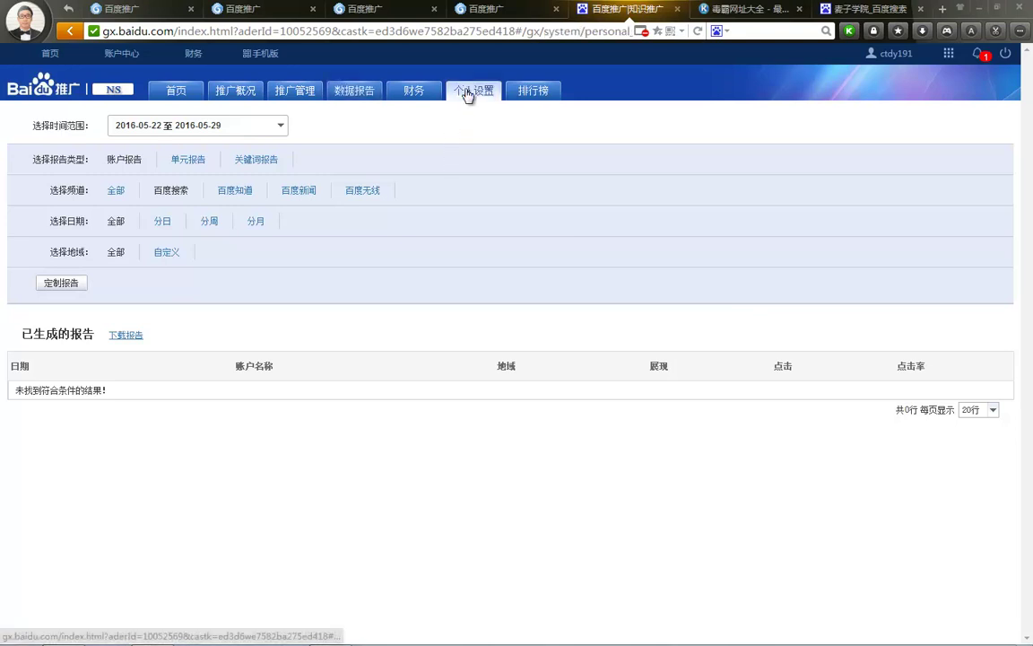
{"action": "left_click", "coordinate": [131, 141]}
{"action": "left_click", "coordinate": [132, 163]}
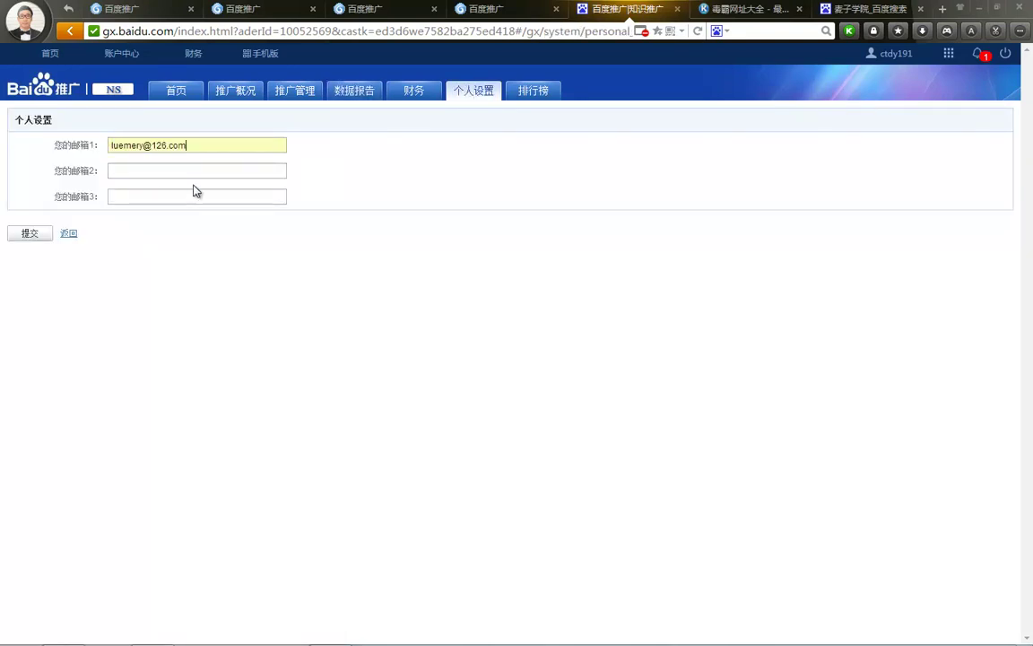
{"action": "left_click", "coordinate": [30, 234]}
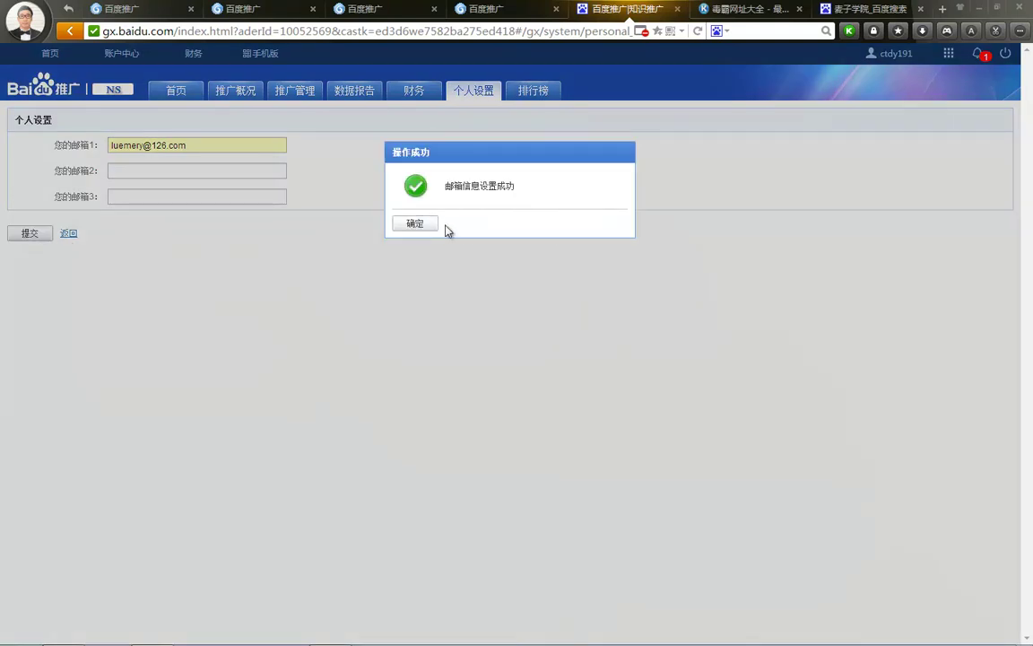
{"action": "left_click", "coordinate": [440, 227]}
Examine today's brand ranking list for the 商务服务 industry in 北京.
{"action": "left_click", "coordinate": [525, 93]}
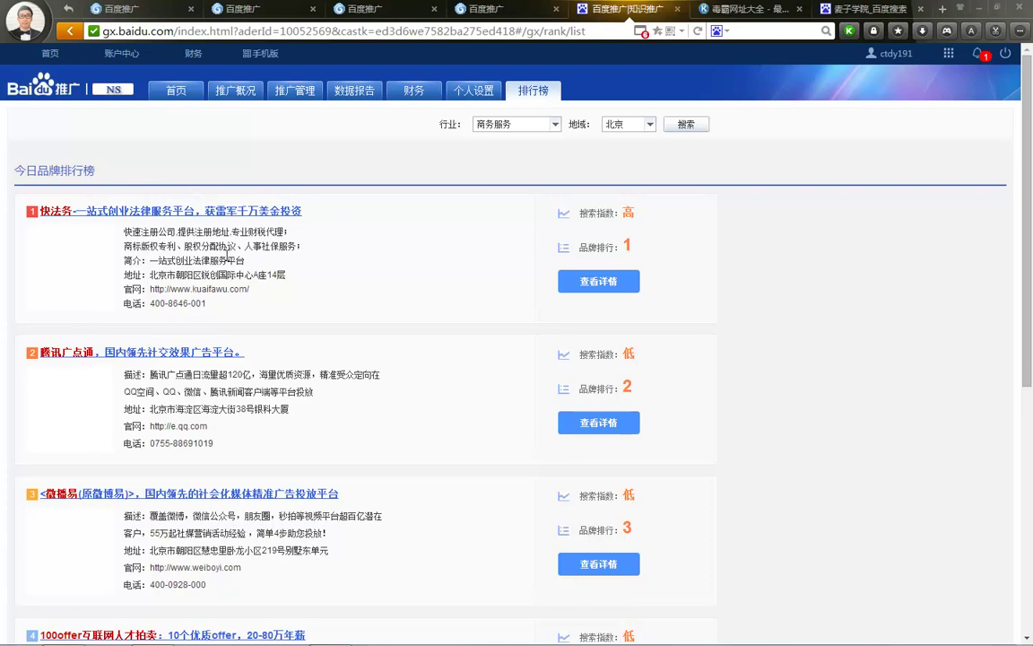
{"action": "scroll", "coordinate": [184, 177], "scroll_direction": "down", "scroll_amount": 1}
{"action": "scroll", "coordinate": [350, 265], "scroll_direction": "down", "scroll_amount": 2}
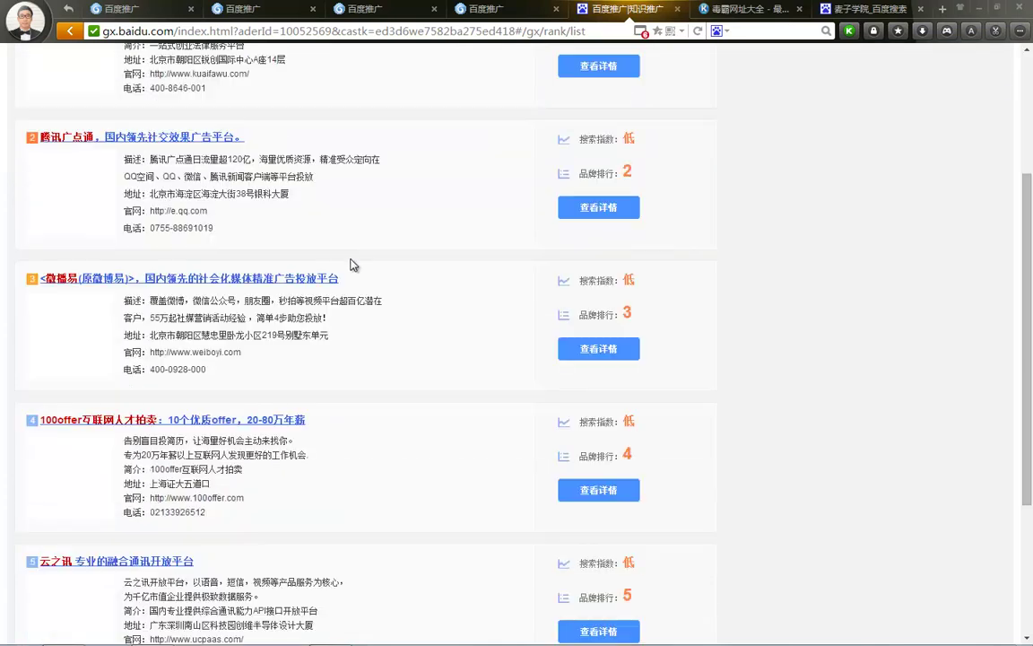
Open the details of the first-ranked brand 快法务, look through its website, and return to the ranking list.
{"action": "scroll", "coordinate": [347, 260], "scroll_direction": "down", "scroll_amount": 2}
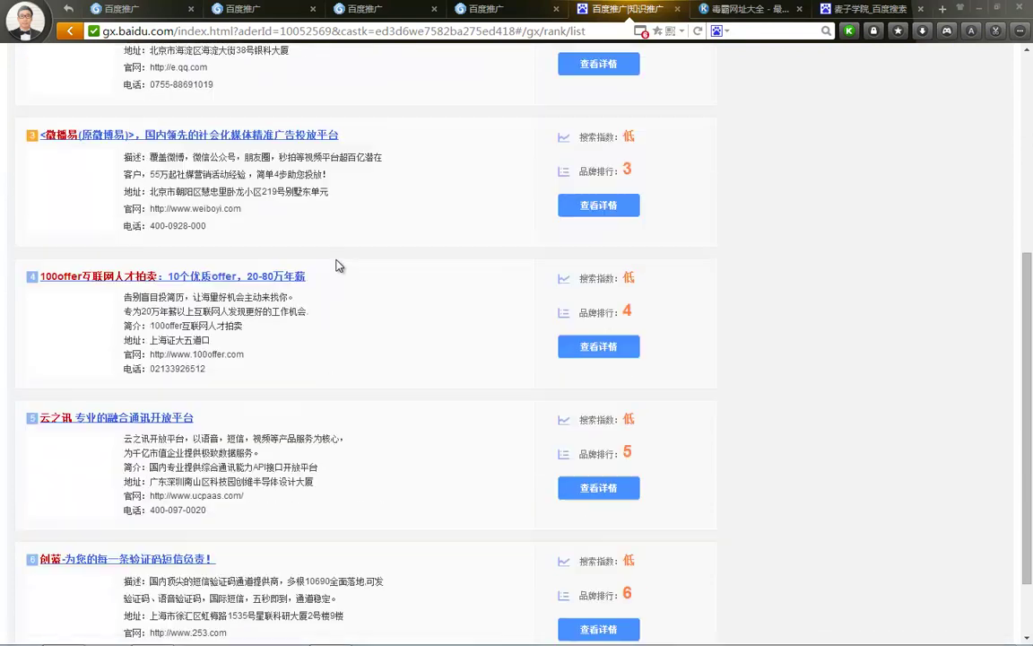
{"action": "scroll", "coordinate": [339, 260], "scroll_direction": "up", "scroll_amount": 2}
{"action": "scroll", "coordinate": [467, 257], "scroll_direction": "up", "scroll_amount": 3}
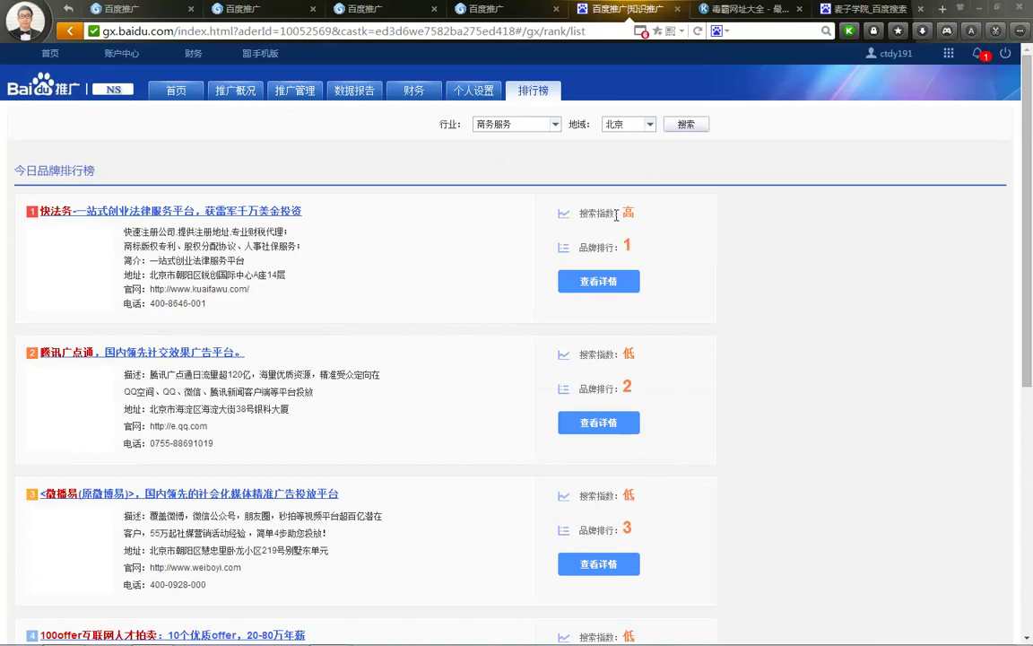
{"action": "left_click", "coordinate": [598, 281]}
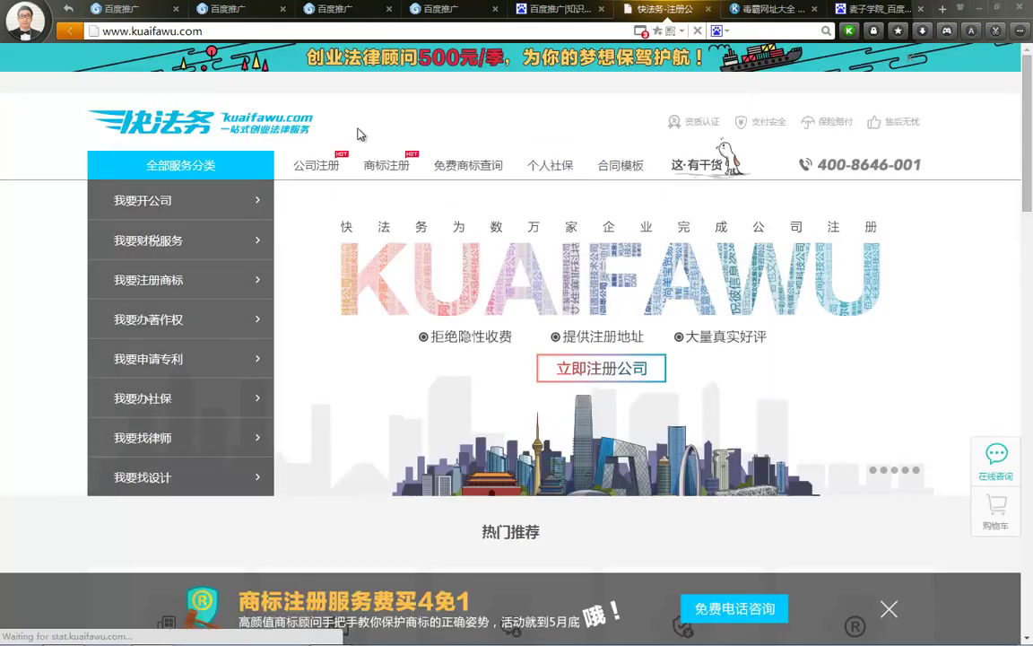
{"action": "scroll", "coordinate": [491, 207], "scroll_direction": "down", "scroll_amount": 2}
{"action": "scroll", "coordinate": [491, 207], "scroll_direction": "down", "scroll_amount": 12}
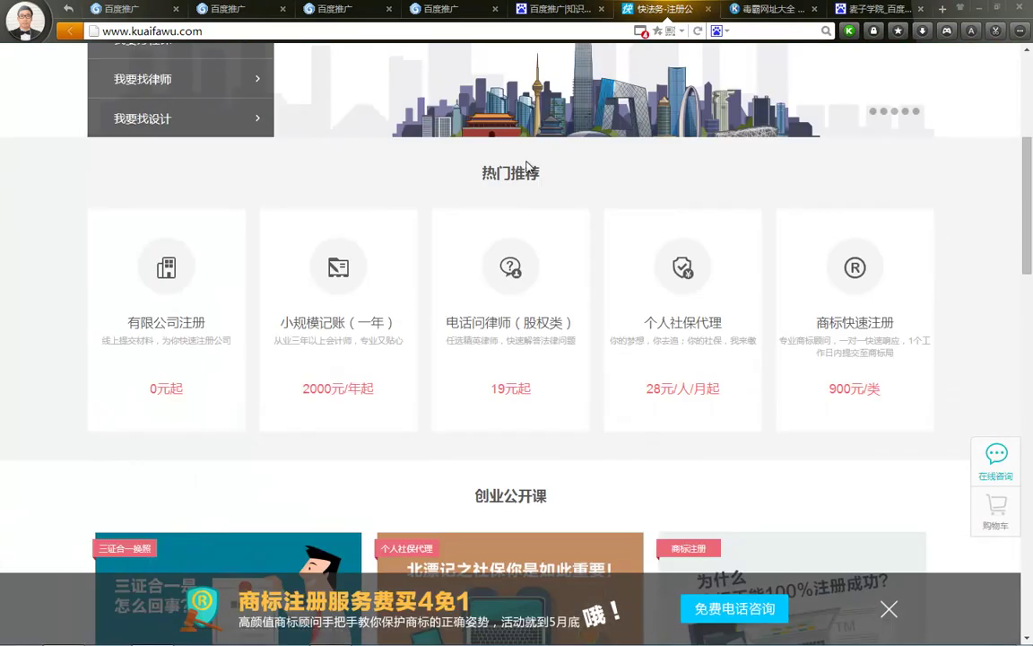
{"action": "scroll", "coordinate": [496, 179], "scroll_direction": "down", "scroll_amount": 6}
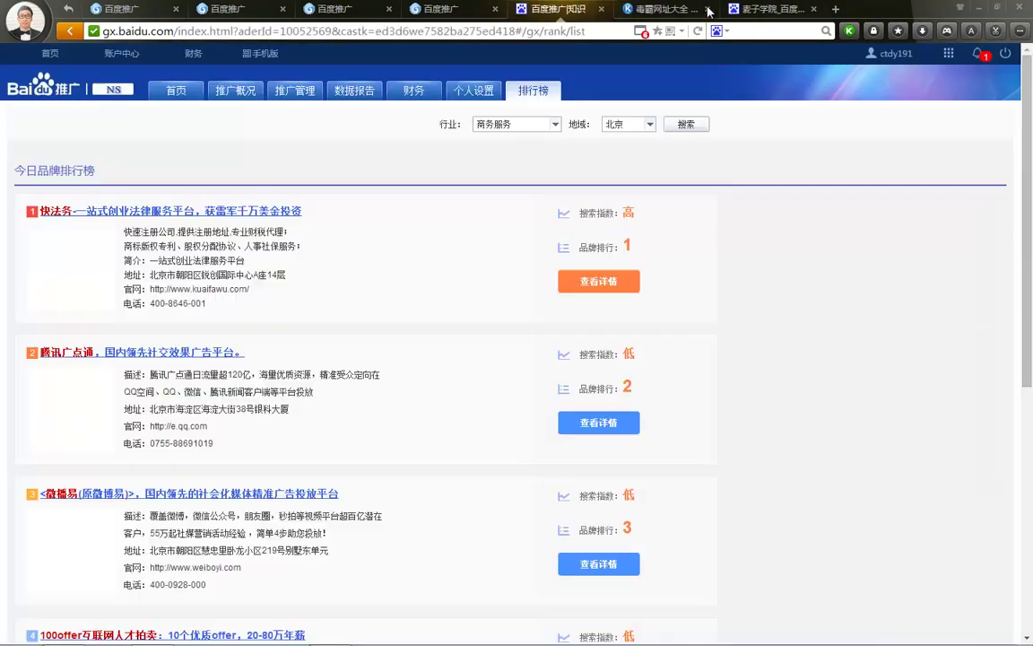
{"action": "double_click", "coordinate": [636, 9]}
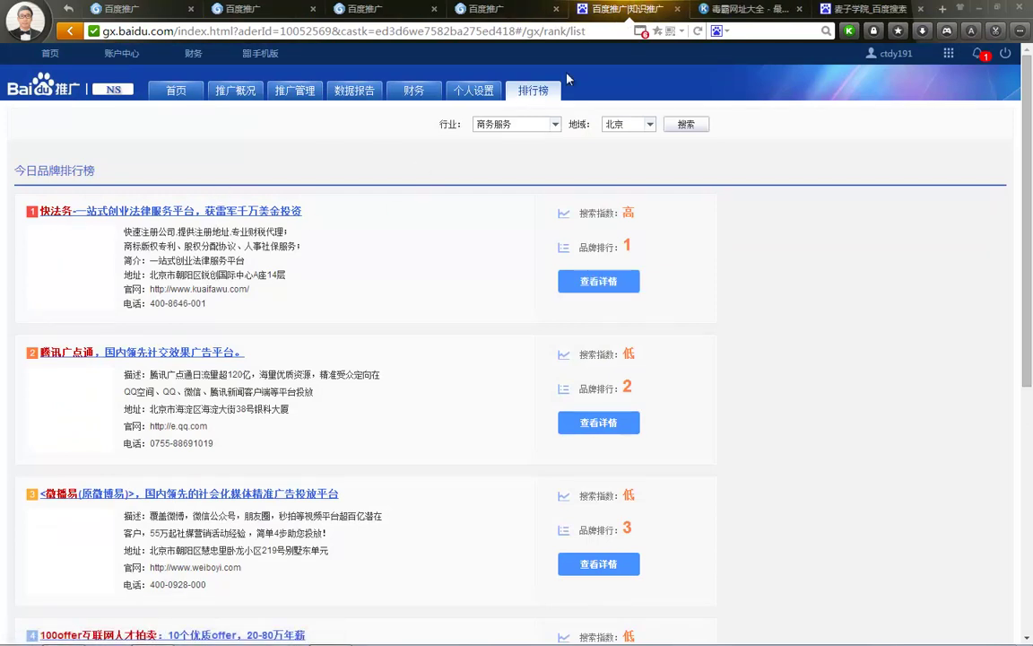
Search Baidu for 快法务 from the 毒霸网址大全 page.
{"action": "left_click", "coordinate": [743, 9]}
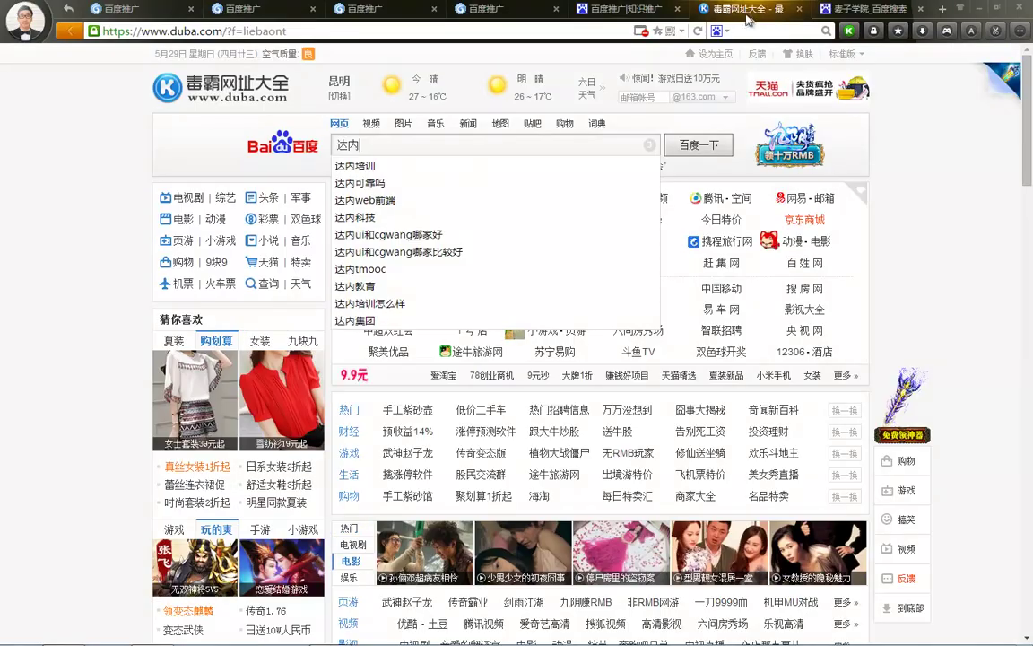
{"action": "key", "text": "ctrl+a"}
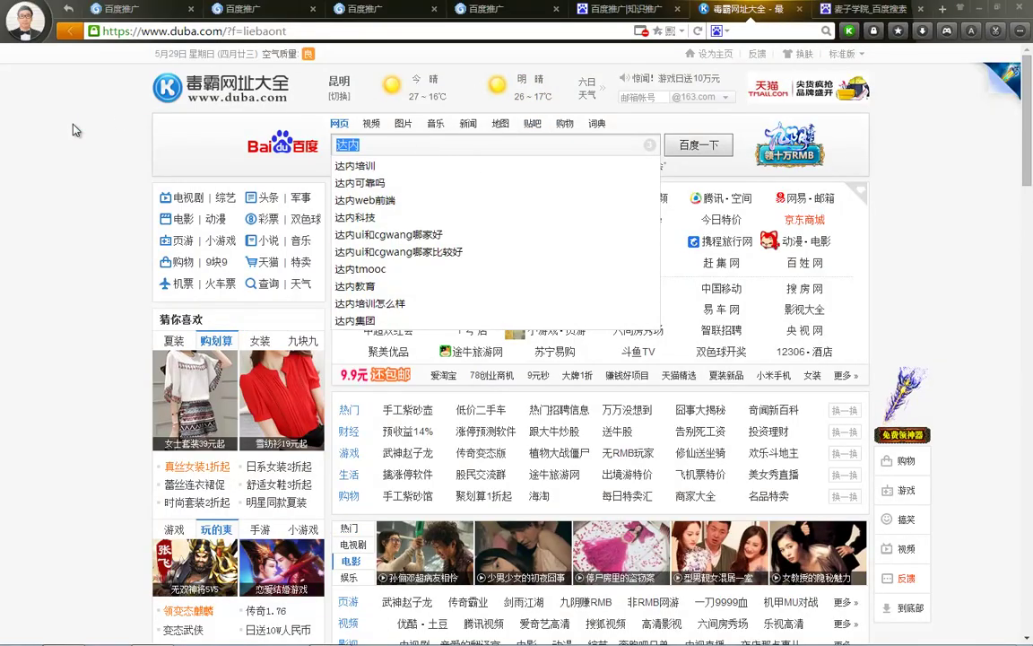
{"action": "type", "text": "kuai"}
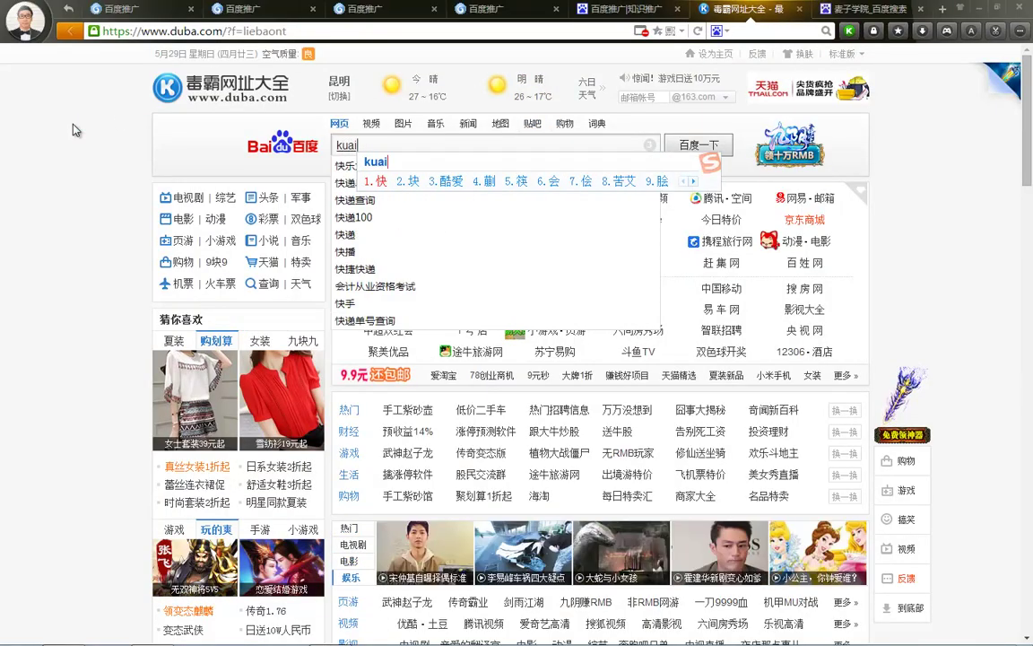
{"action": "key", "text": "space"}
{"action": "type", "text": "fawu"}
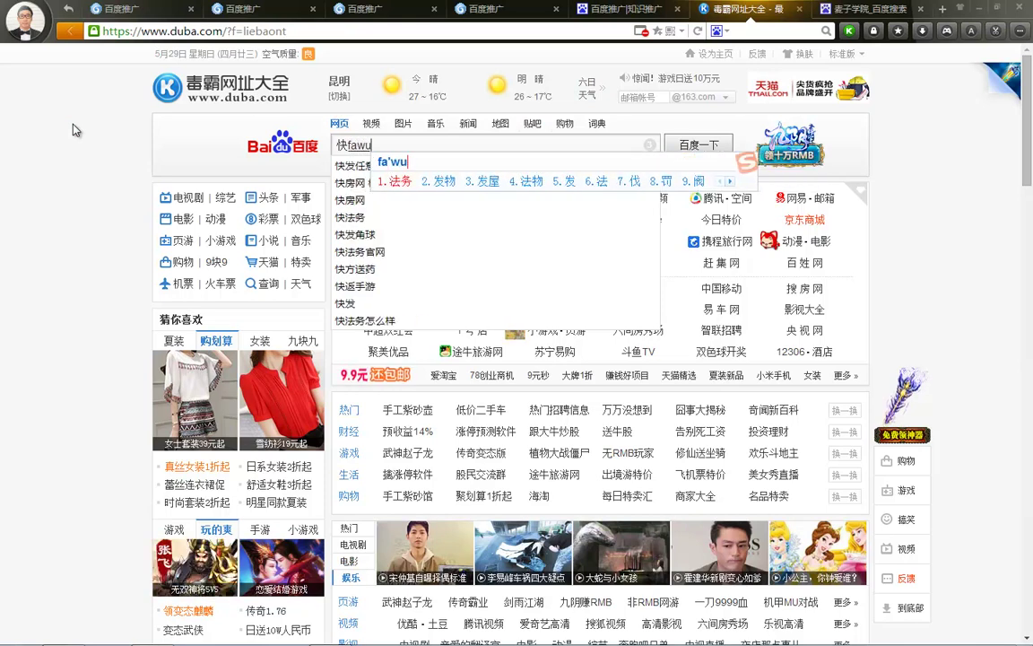
{"action": "key", "text": "space"}
{"action": "key", "text": "Return"}
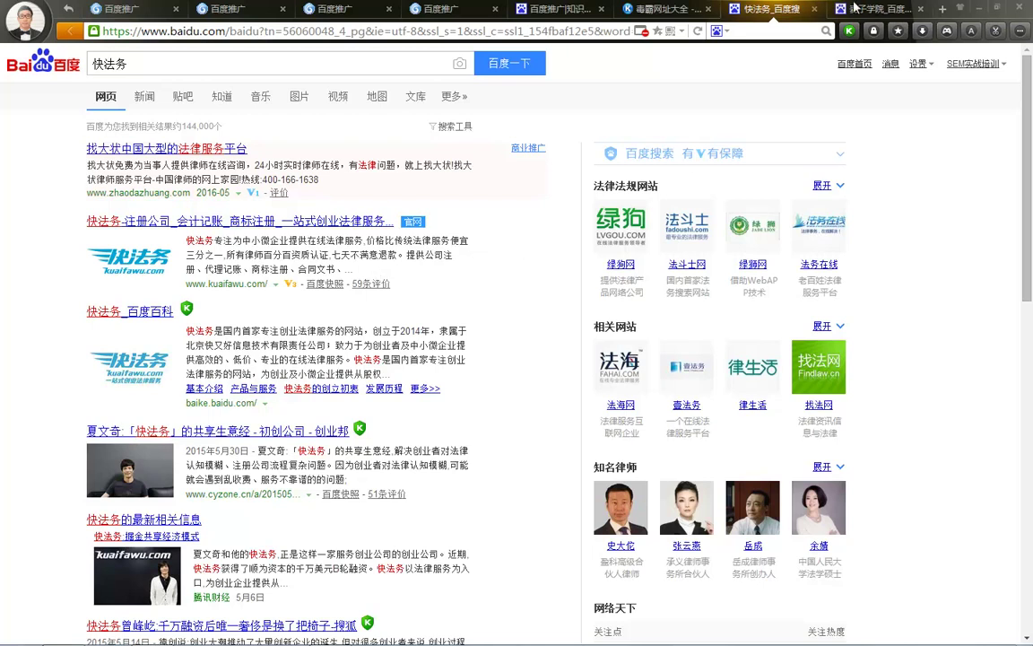
Close the 快法务 search results and look through the 商务服务 brand ranking list again.
{"action": "left_click", "coordinate": [816, 11]}
{"action": "left_click", "coordinate": [708, 10]}
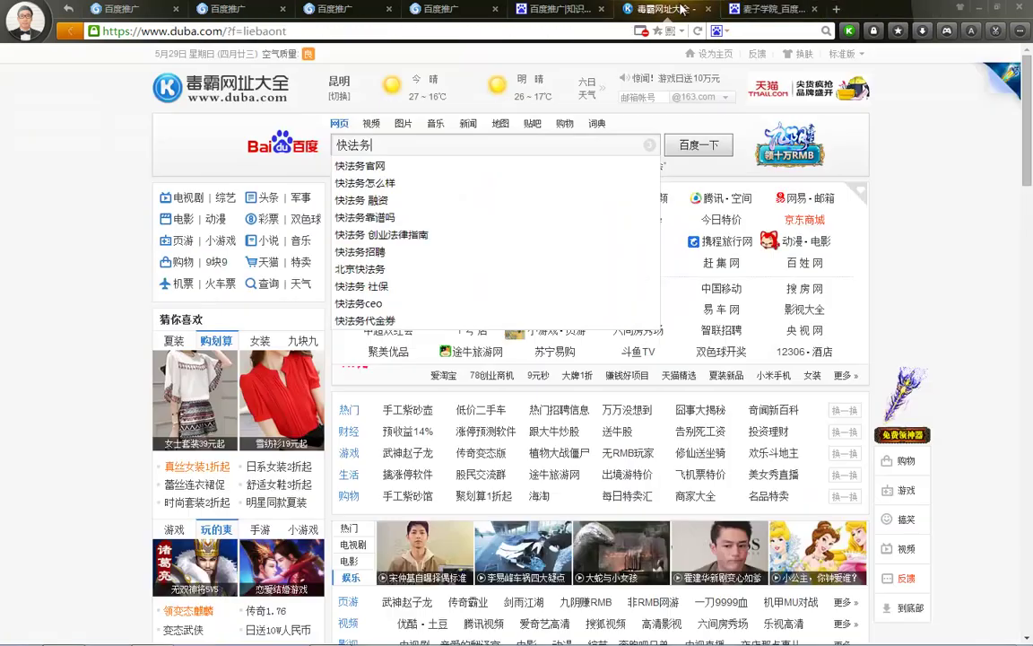
{"action": "left_click", "coordinate": [552, 10]}
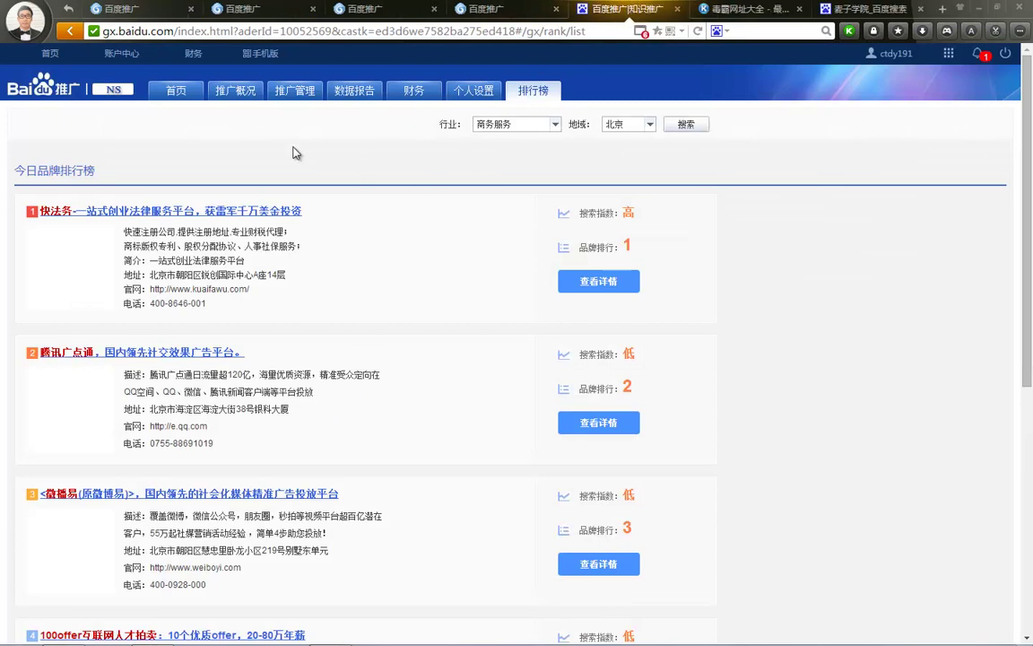
{"action": "scroll", "coordinate": [301, 172], "scroll_direction": "down", "scroll_amount": 5}
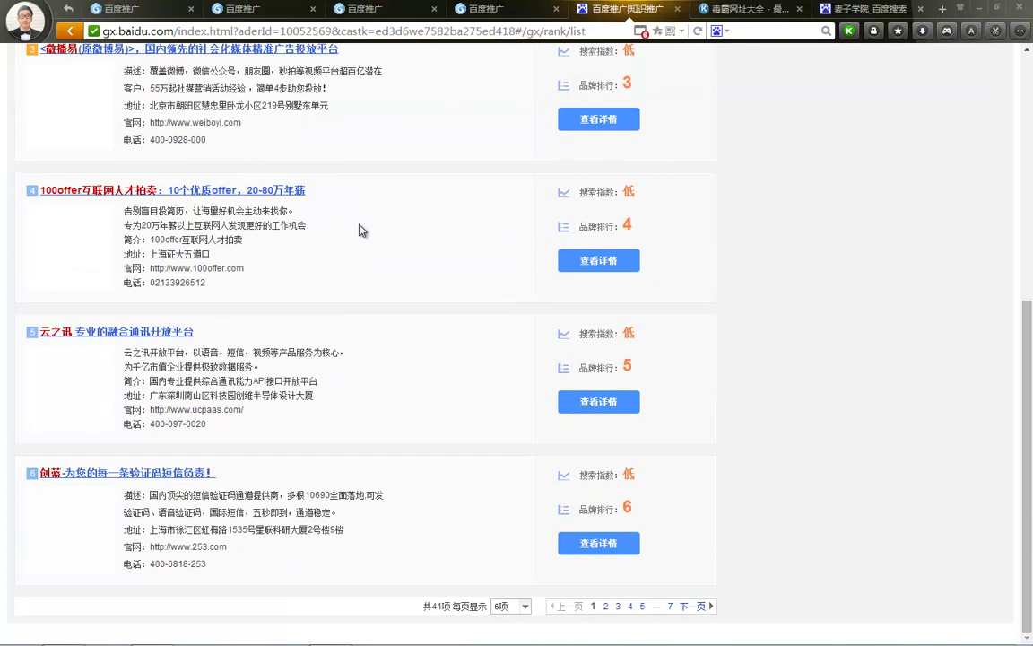
{"action": "scroll", "coordinate": [359, 231], "scroll_direction": "up", "scroll_amount": 5}
Start a new 品牌名片 promotion from the 推广概况 page.
{"action": "left_click", "coordinate": [224, 97]}
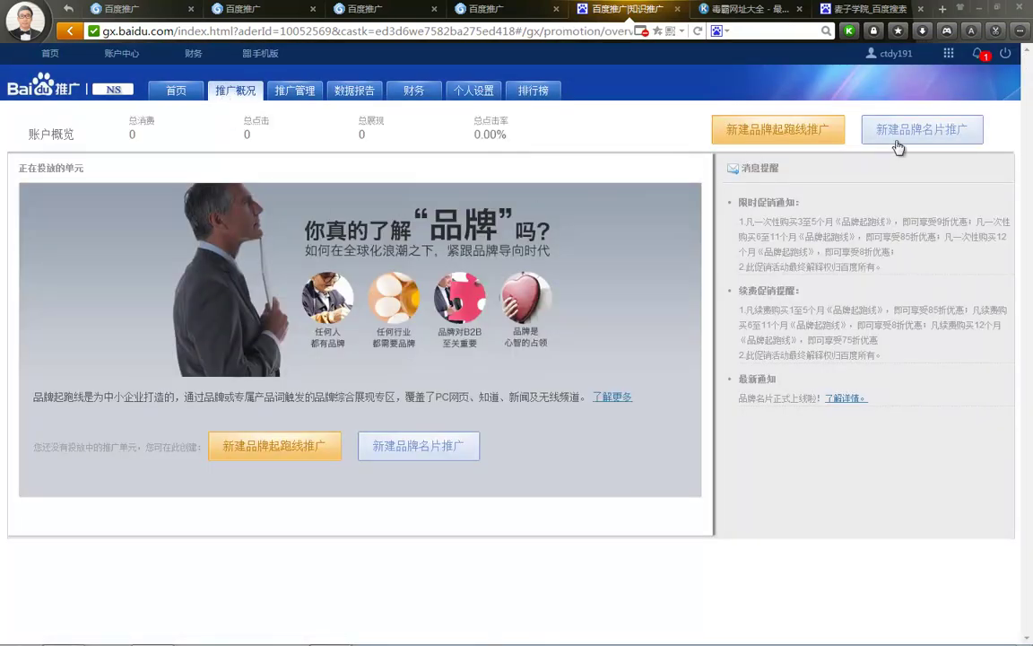
{"action": "left_click", "coordinate": [903, 137]}
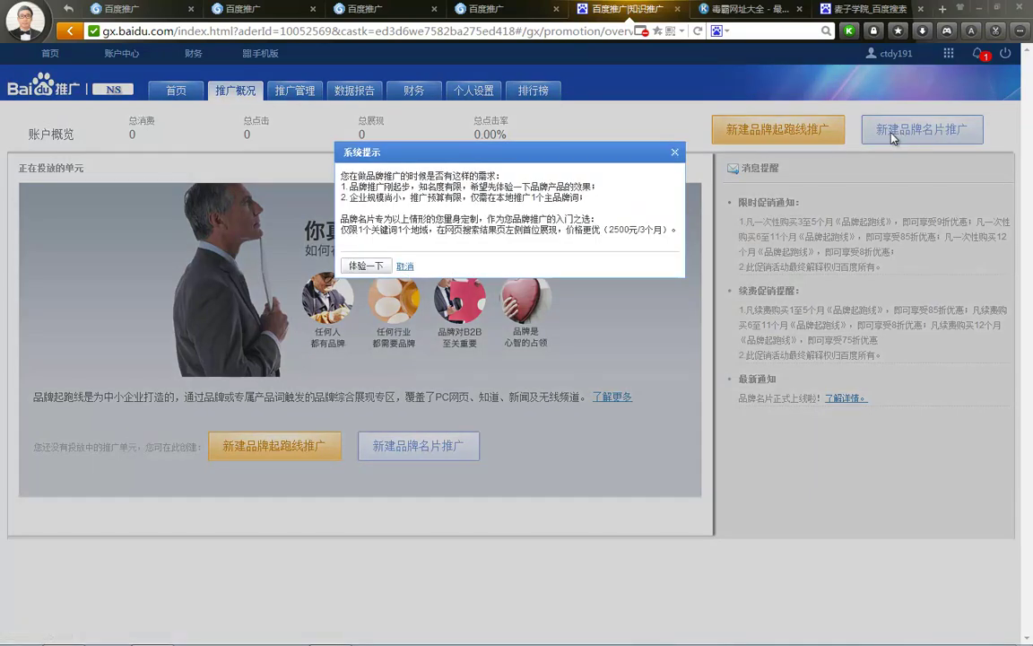